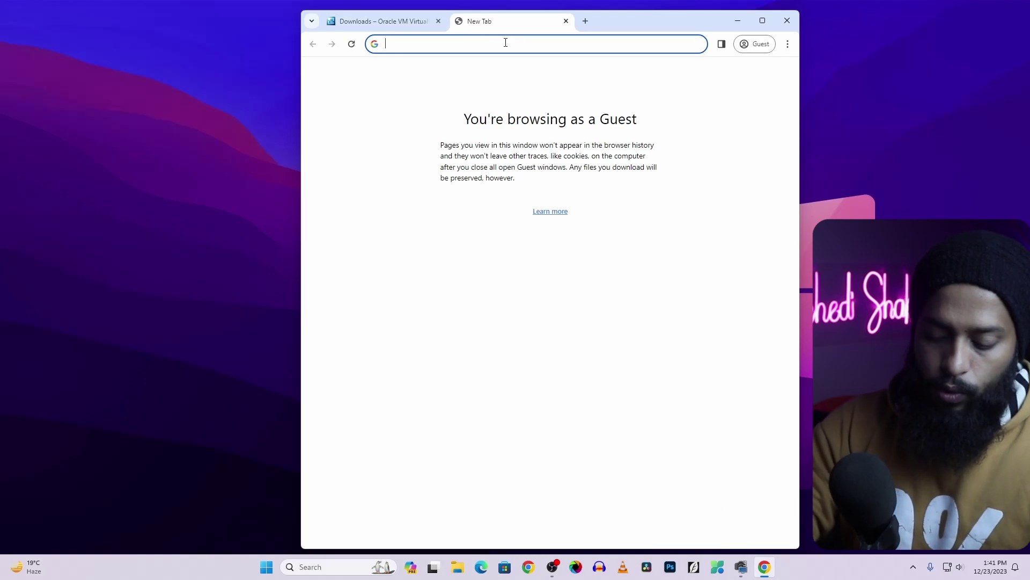
On kali.org, open the pre-built Virtual Machines downloads to the VirtualBox image, then open a blank tab
text(kali.org)
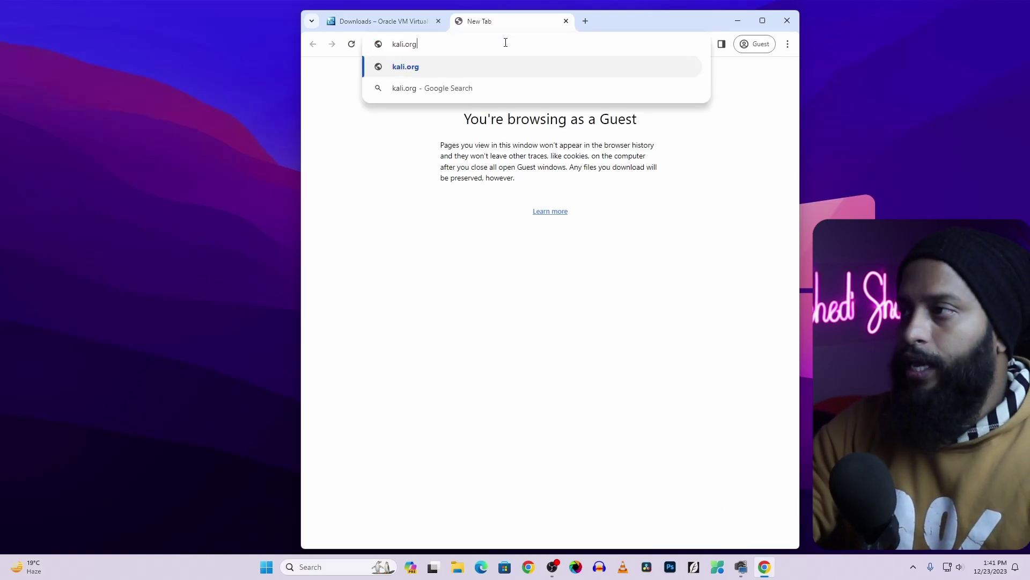
key(Return)
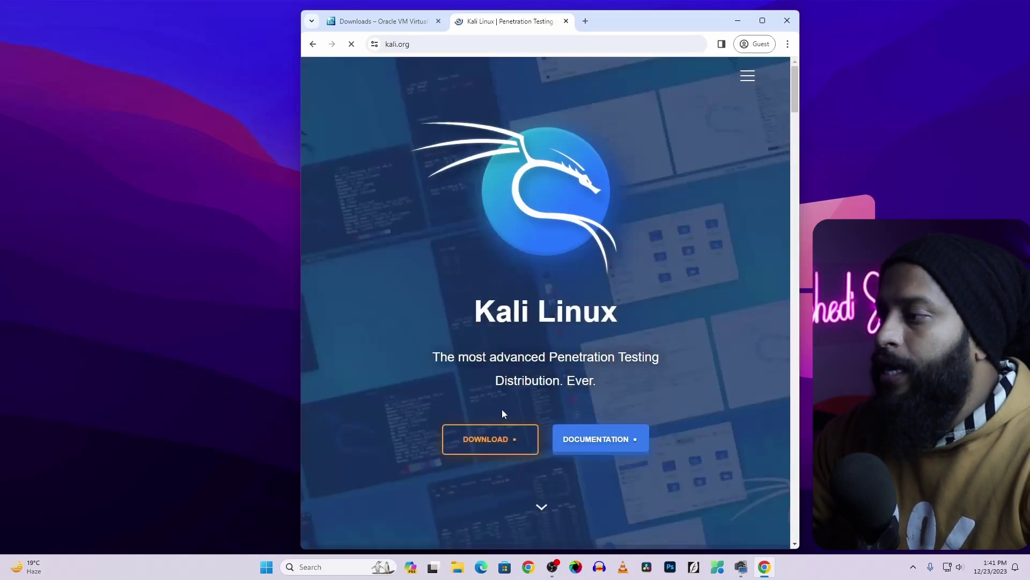
click(502, 442)
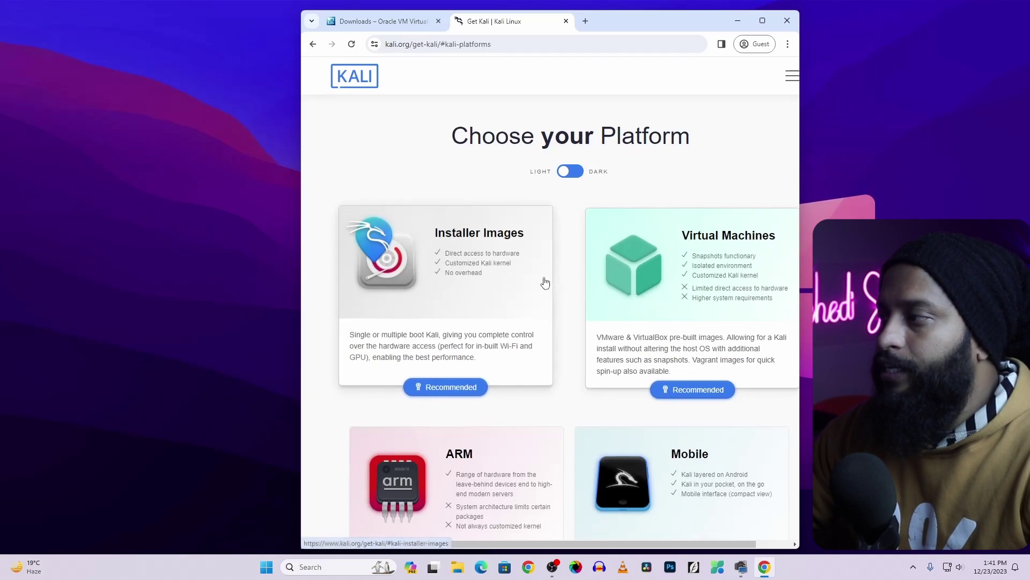
click(707, 265)
scroll(704, 267, down, 2)
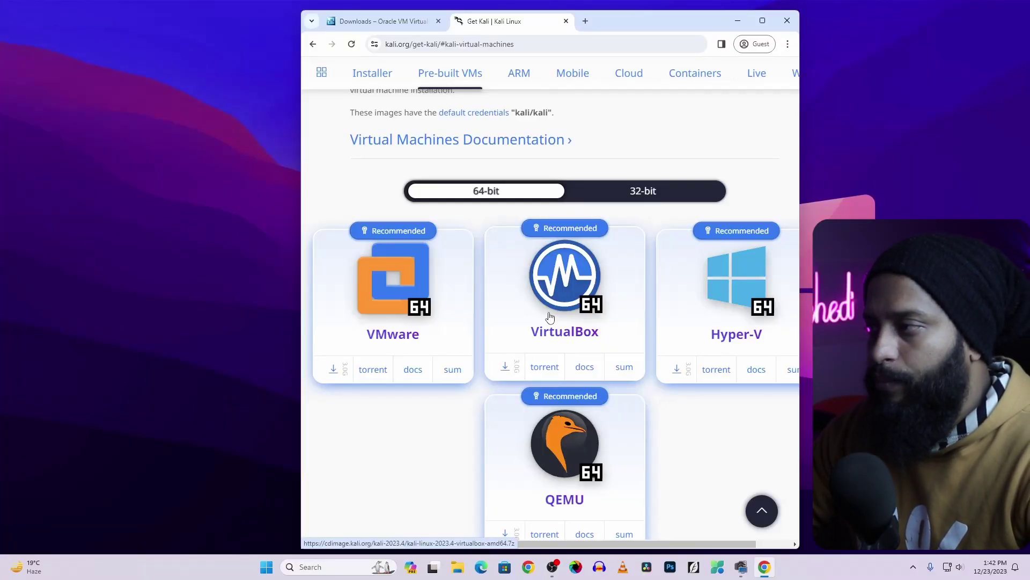
click(586, 22)
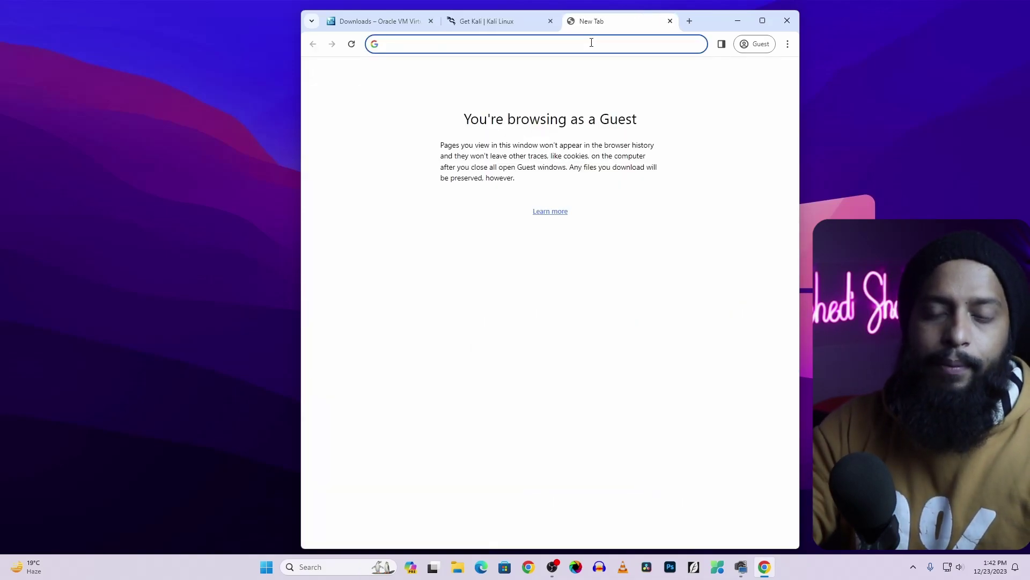
Search 'owasp broken web app', open its SourceForge project page, then start another tab
text(owasp )
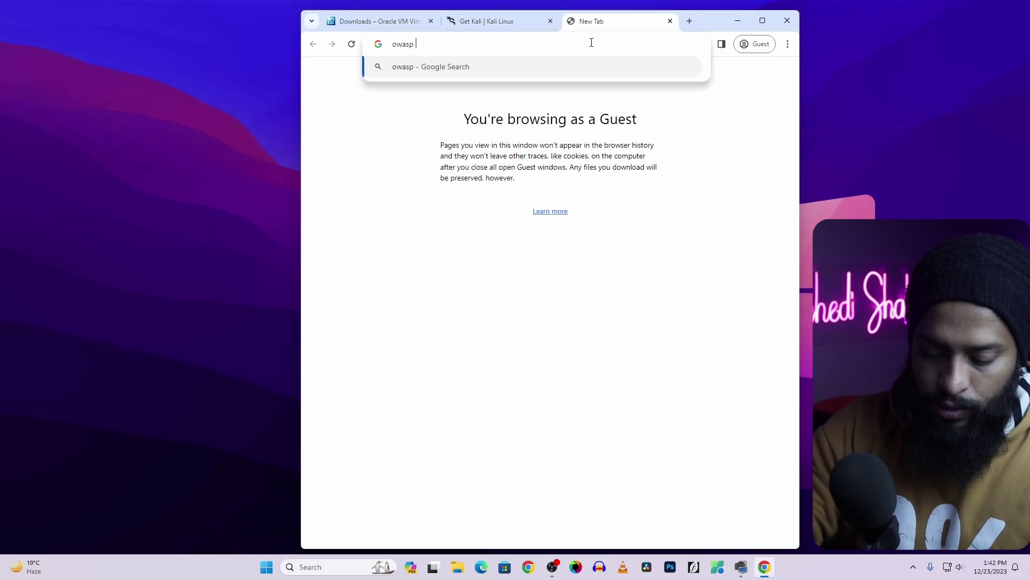
text(broken web)
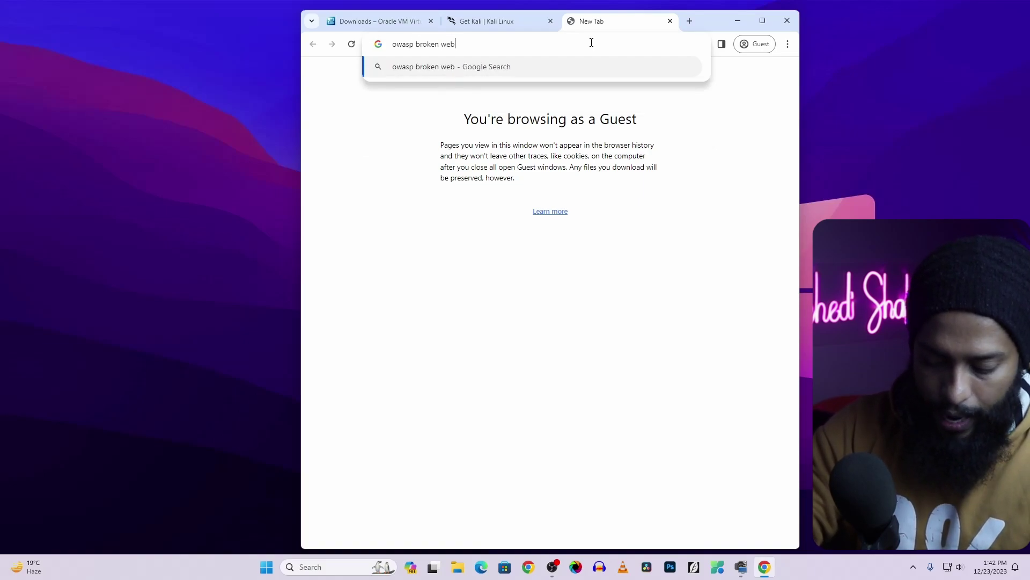
text( app)
key(Return)
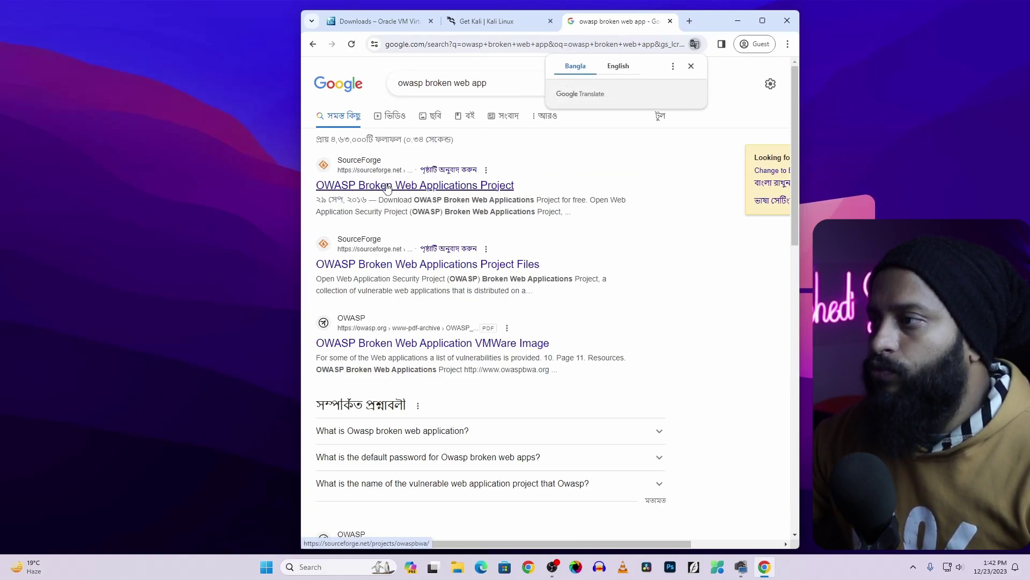
click(408, 185)
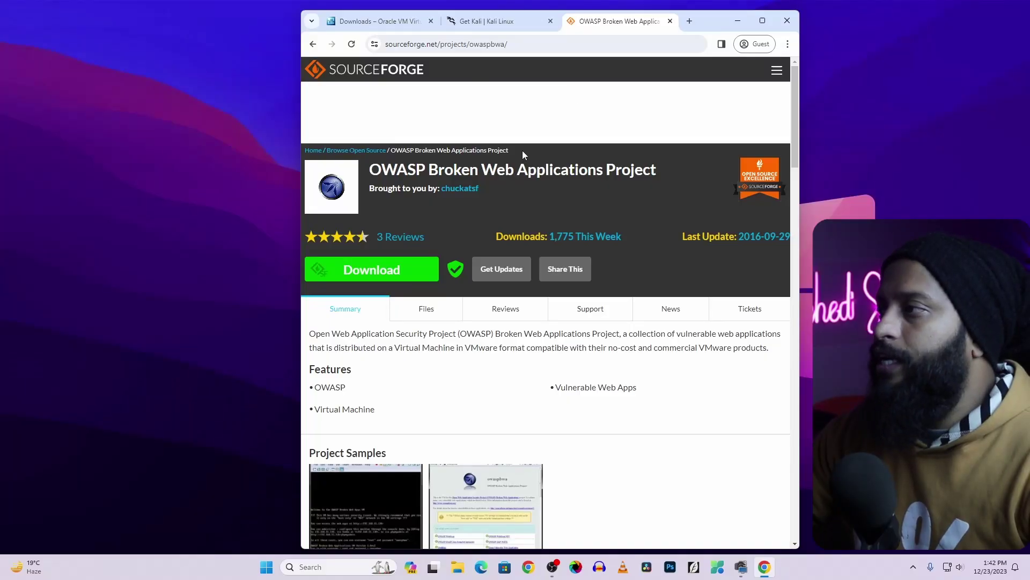
click(689, 21)
Search '7zip', open the official 7-zip.org site, then close the Chrome window
text(7)
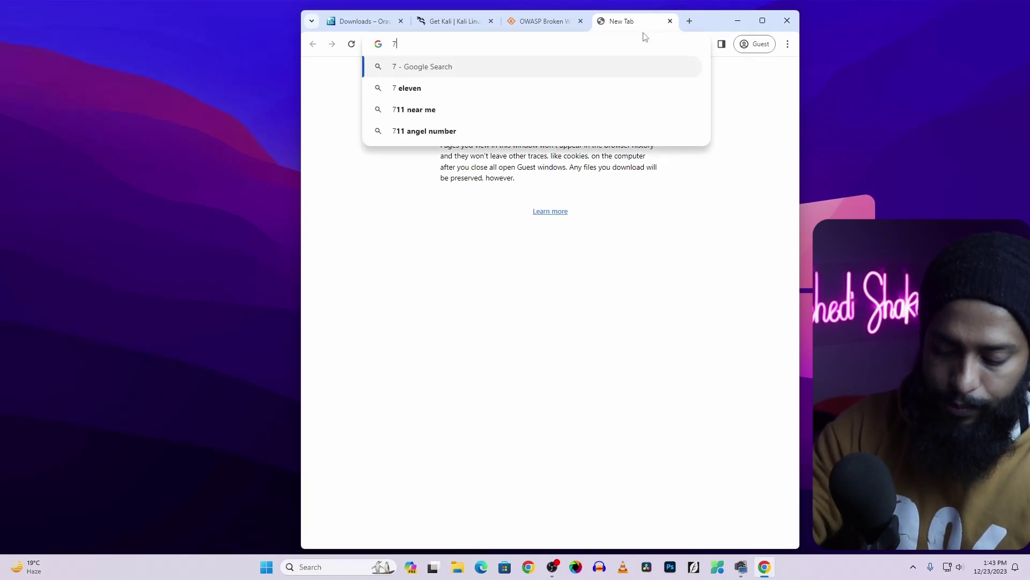
text(zip)
key(Return)
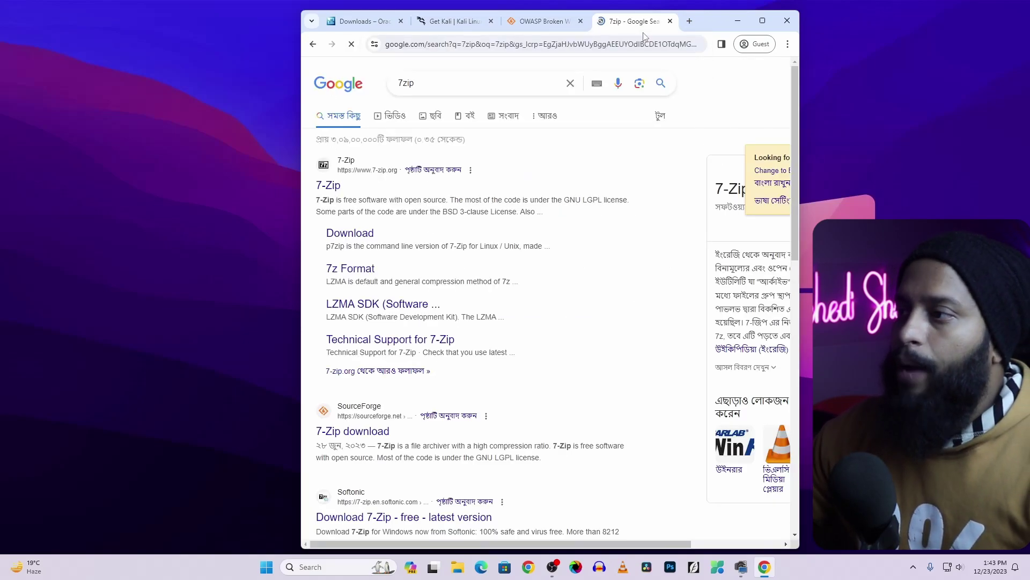
click(335, 185)
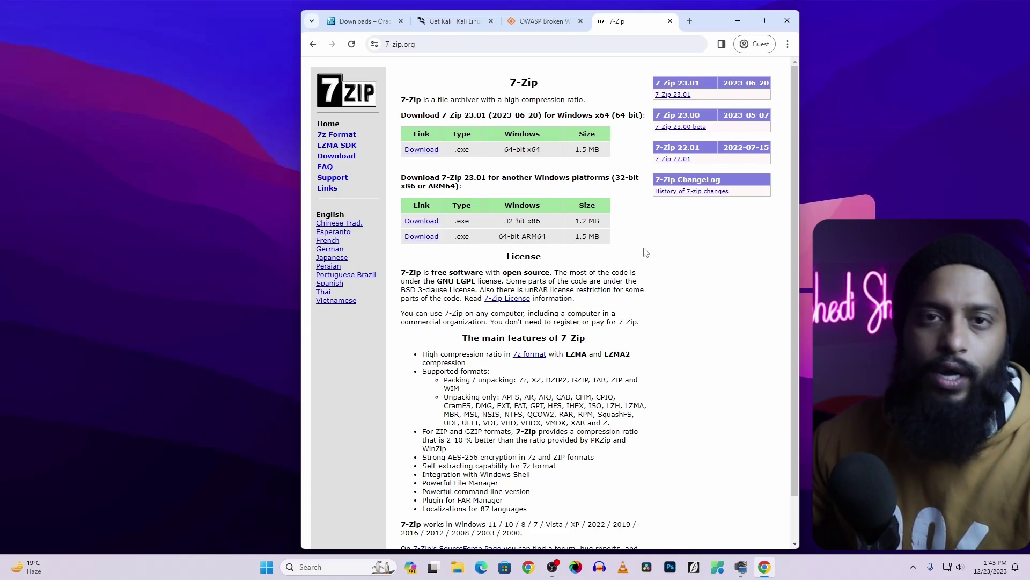
click(785, 21)
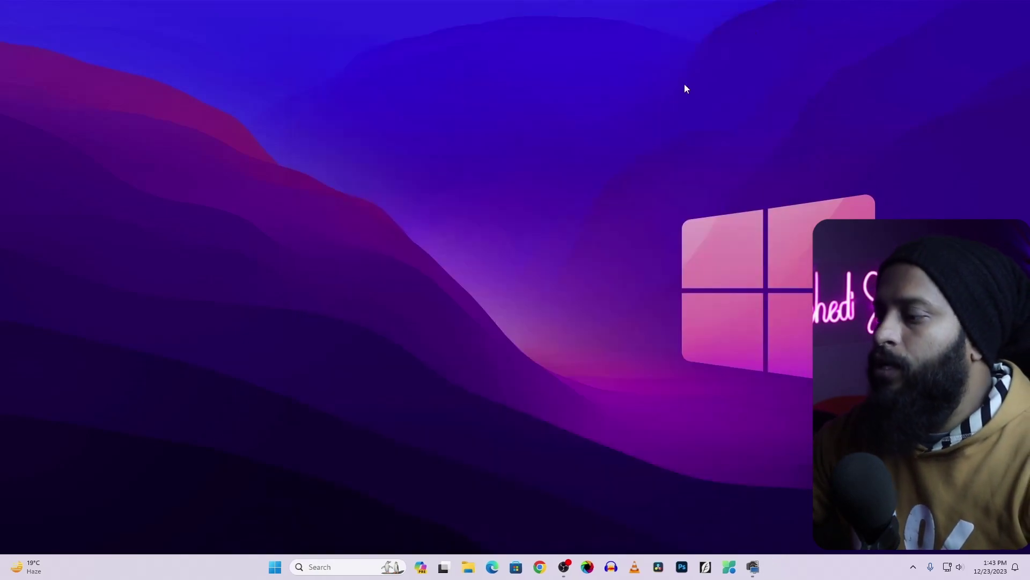
Run the 7z2301-x64 installer from Downloads and install 7-Zip into its default folder
click(471, 565)
click(159, 289)
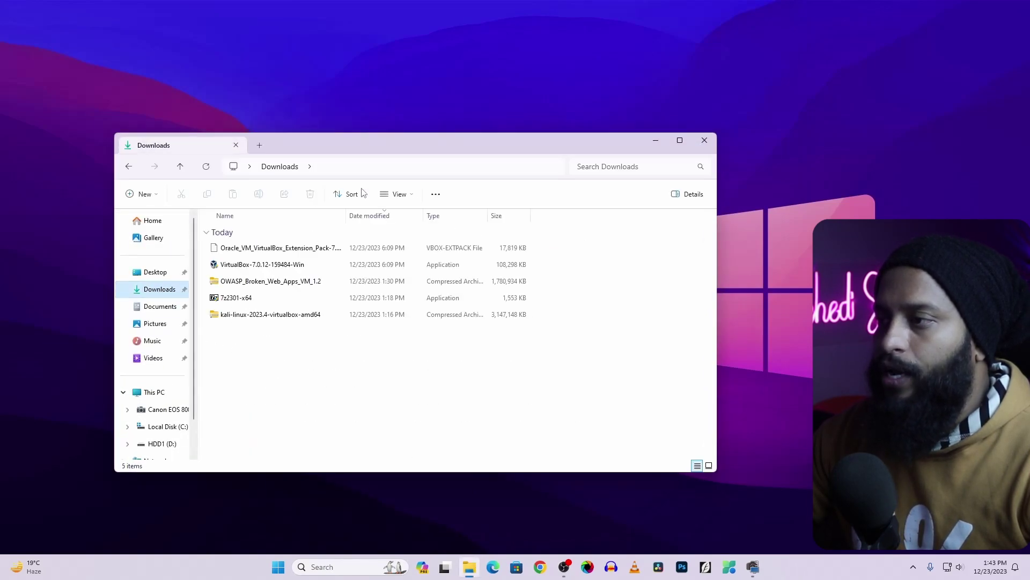
drag(372, 144, 438, 97)
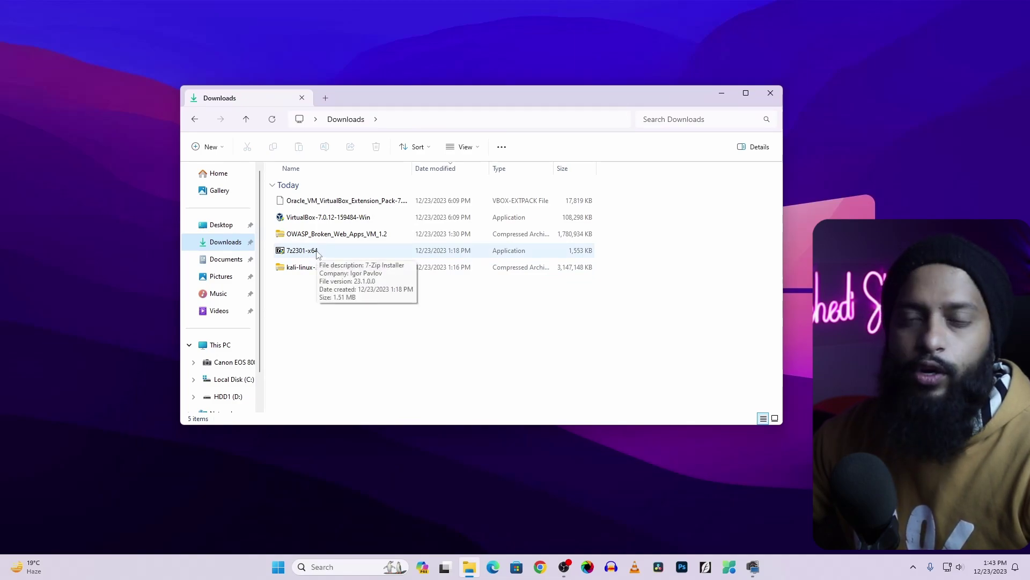
double_click(317, 254)
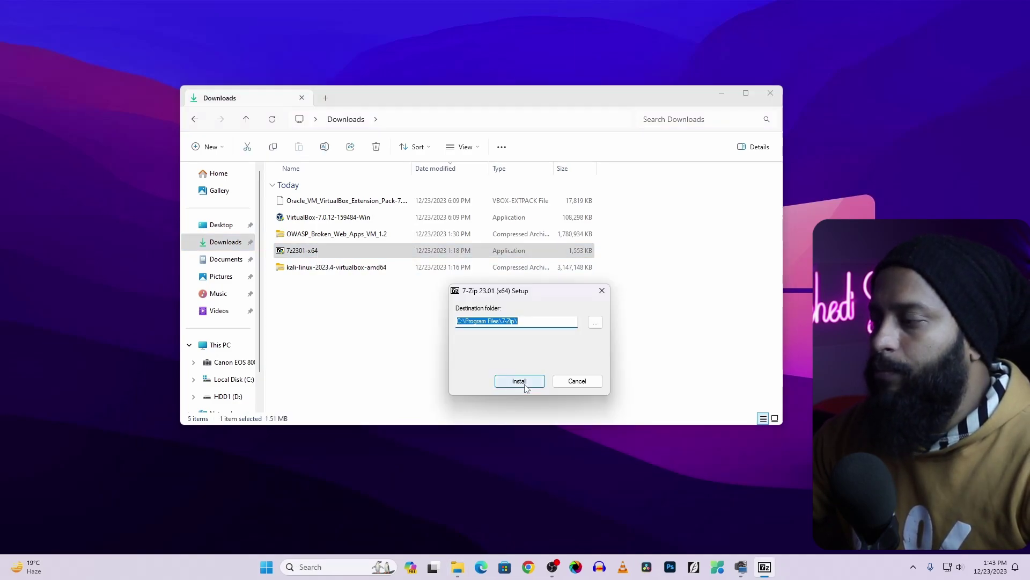
click(524, 385)
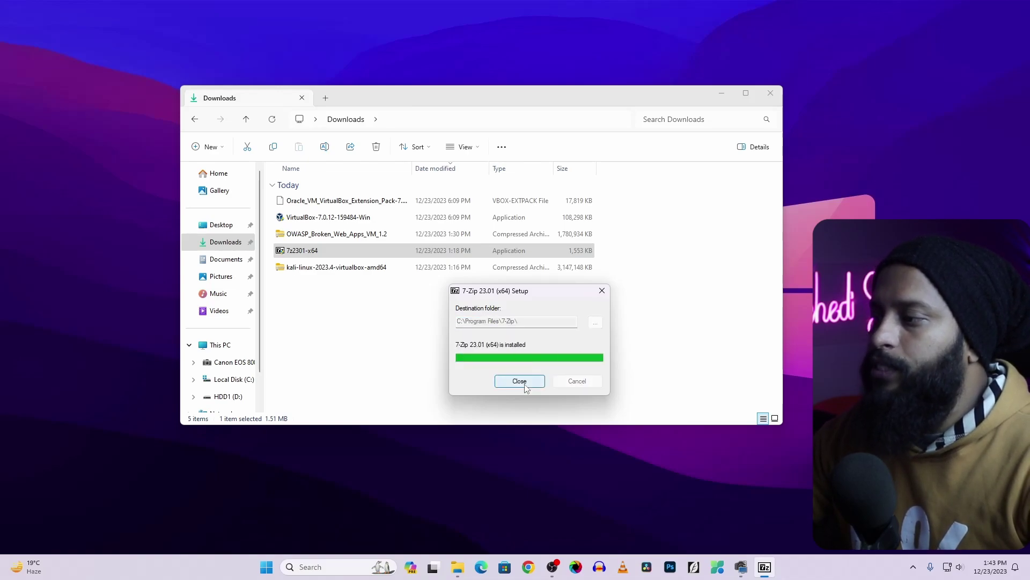
click(521, 382)
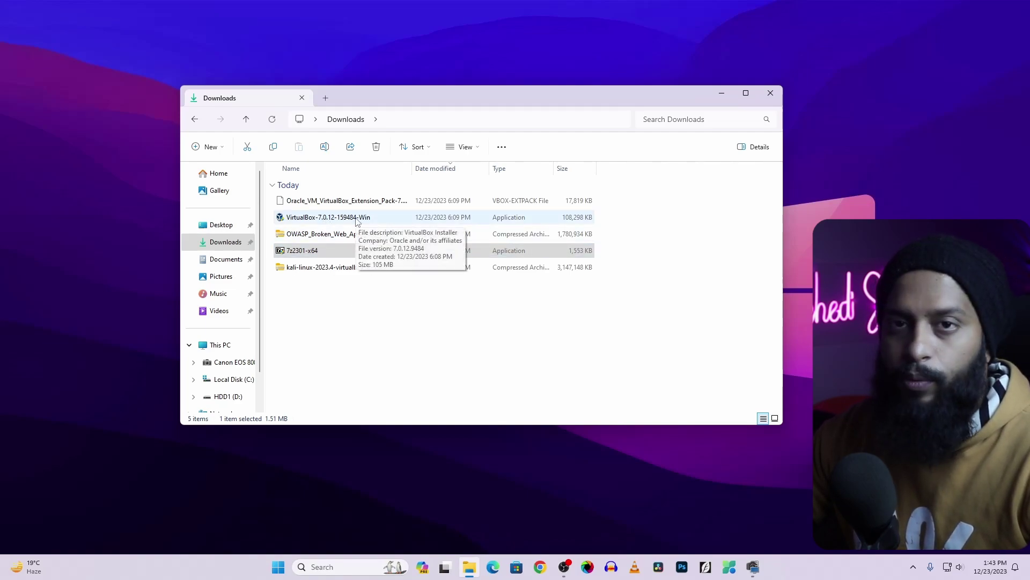
Run the VirtualBox-7.0.12 installer, accepting default features, network warning and dependencies, through to Finish
double_click(357, 220)
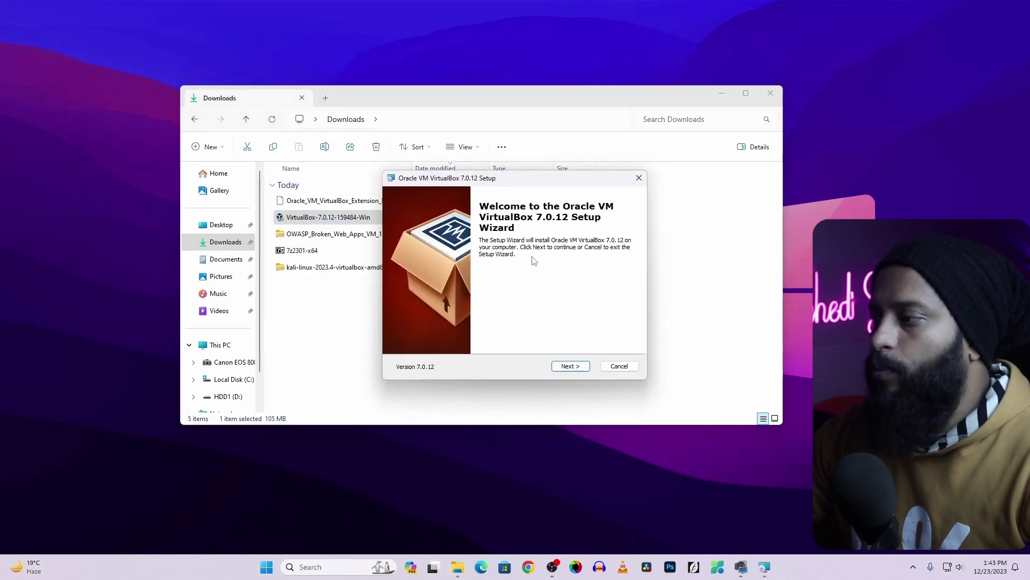
click(571, 366)
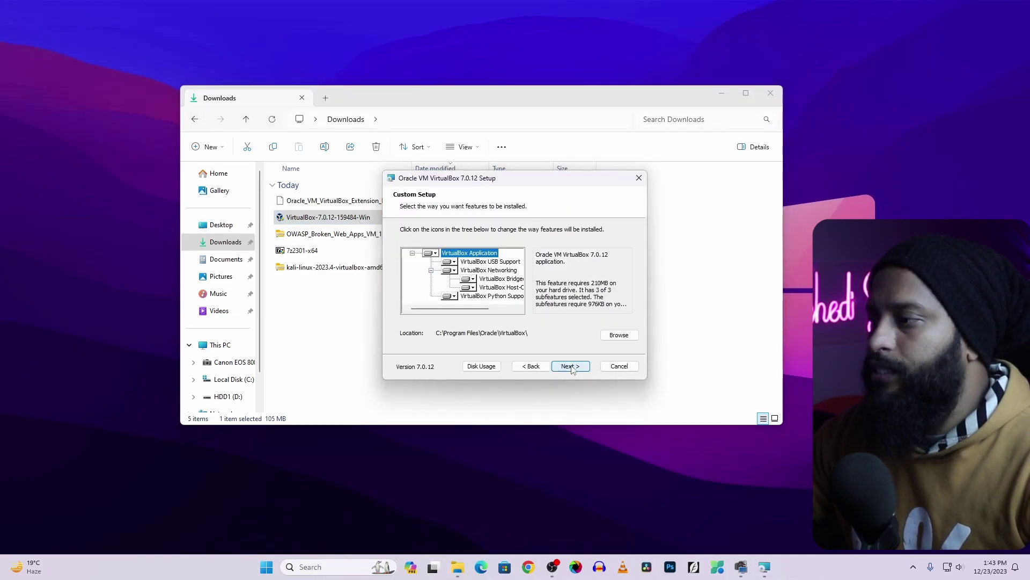
click(571, 366)
click(570, 366)
click(570, 366)
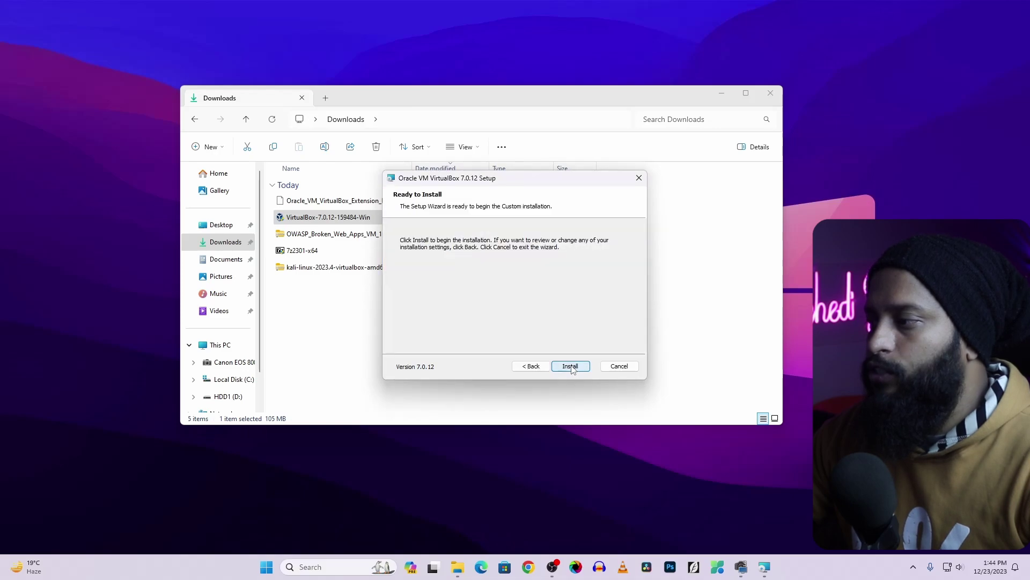
click(570, 366)
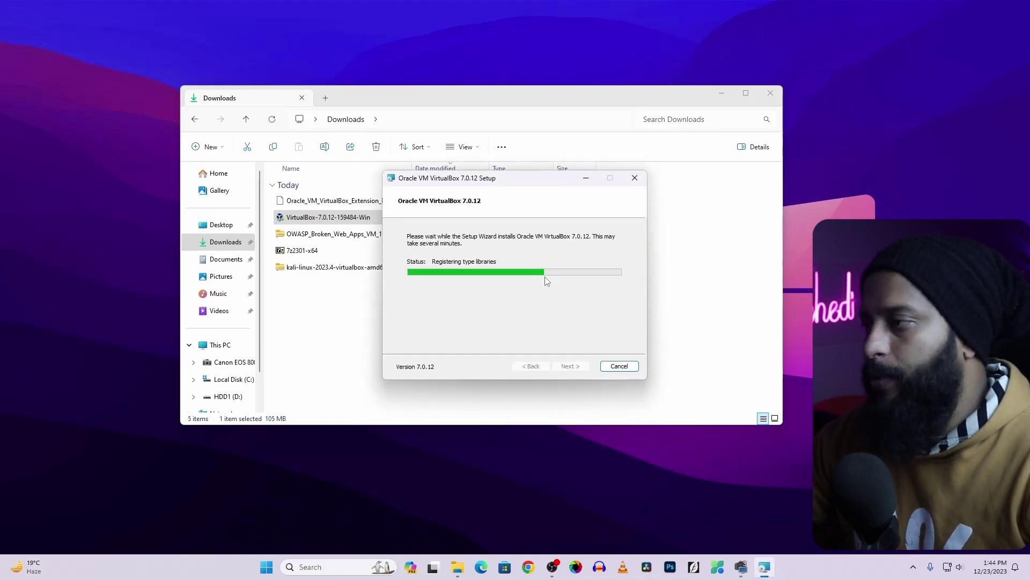
click(571, 366)
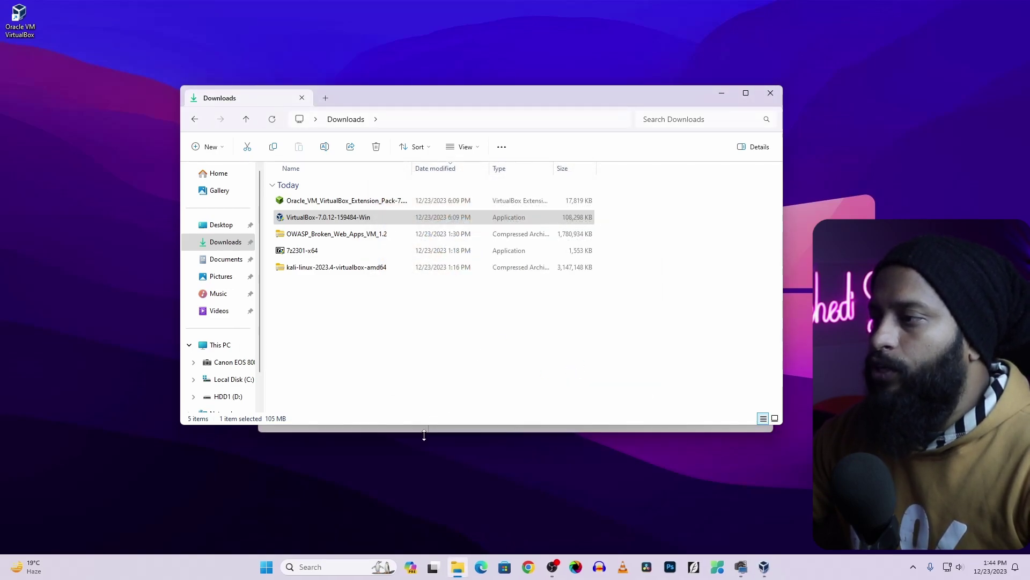
drag(479, 154, 660, 247)
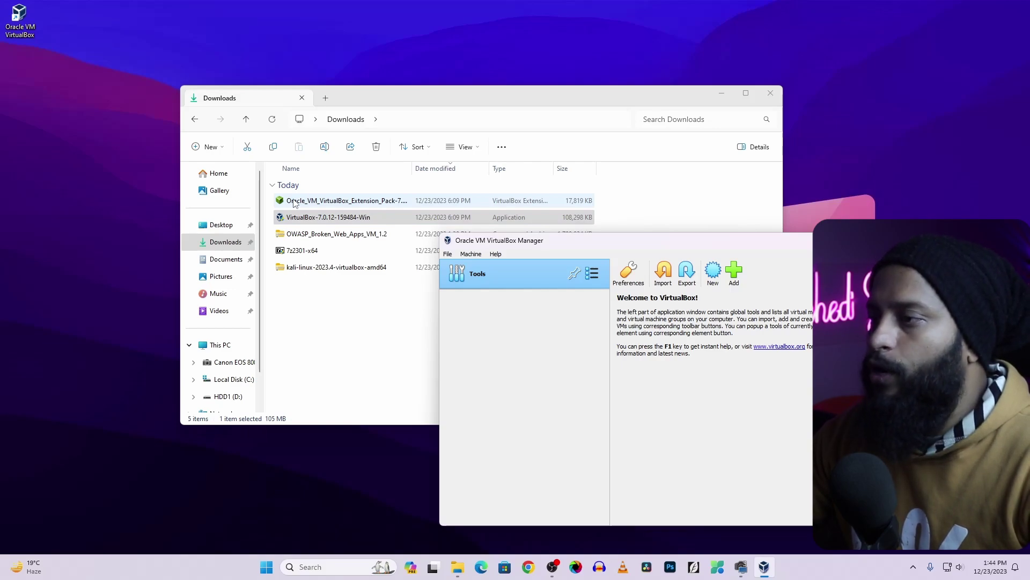
Install the VirtualBox Extension Pack 7.0.12, agree to its licence, and close VirtualBox Manager
double_click(294, 200)
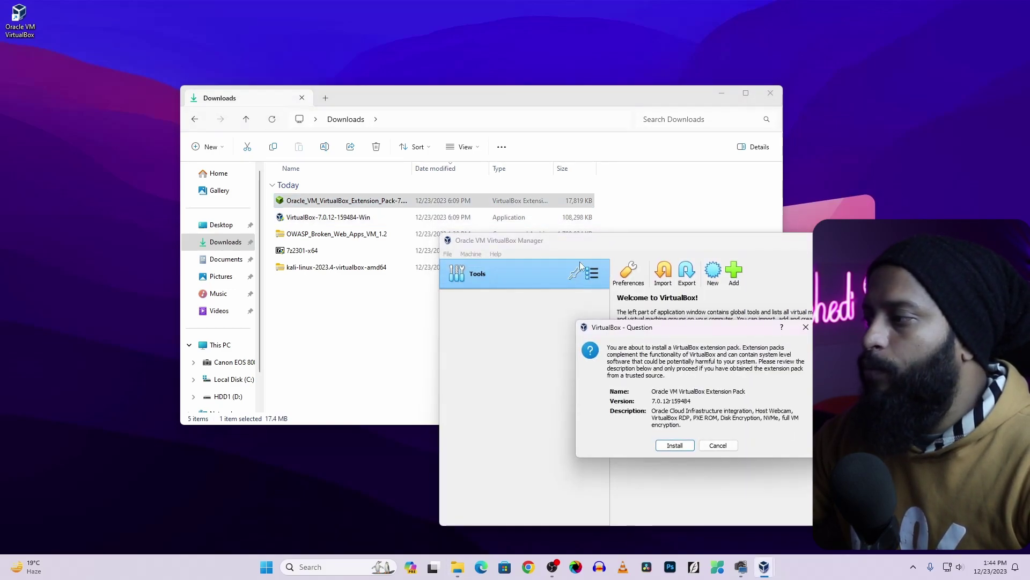
click(675, 446)
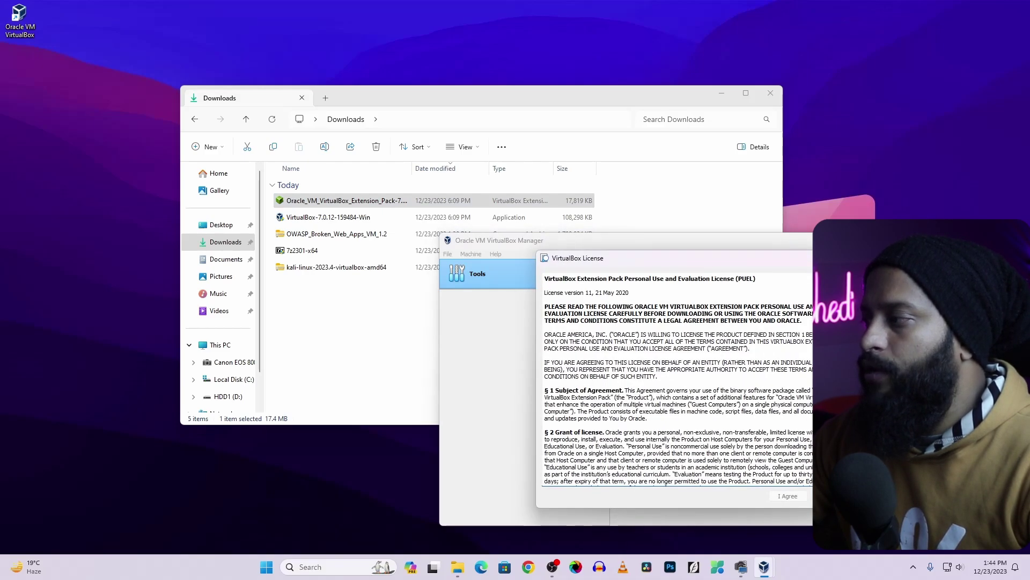
scroll(677, 378, down, 20)
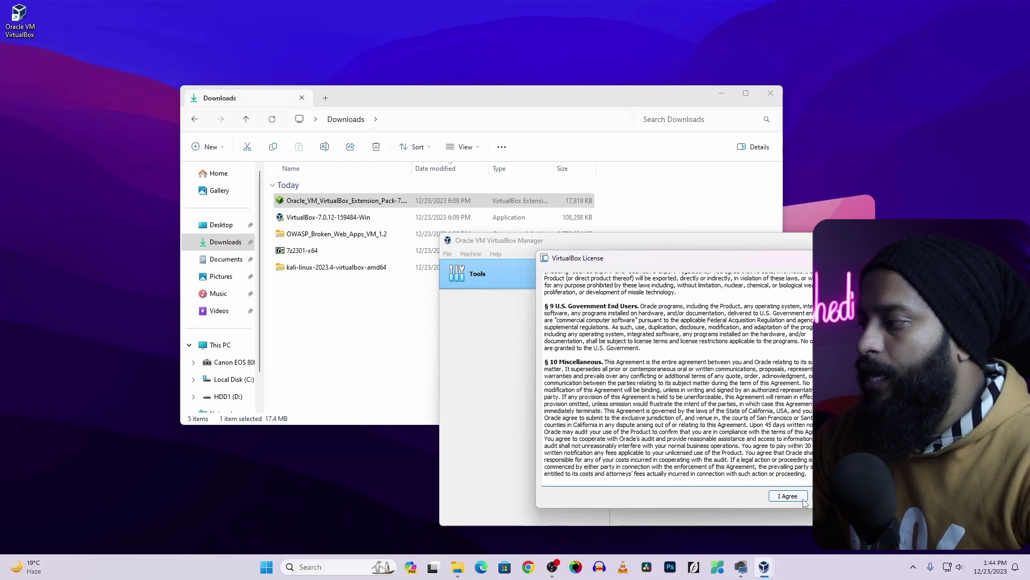
click(788, 497)
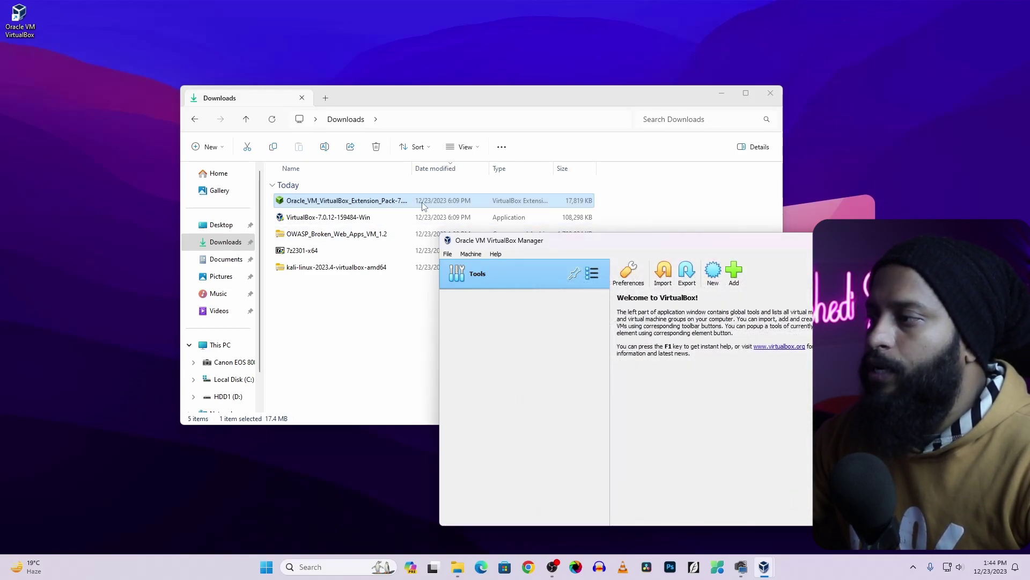
drag(644, 247, 622, 156)
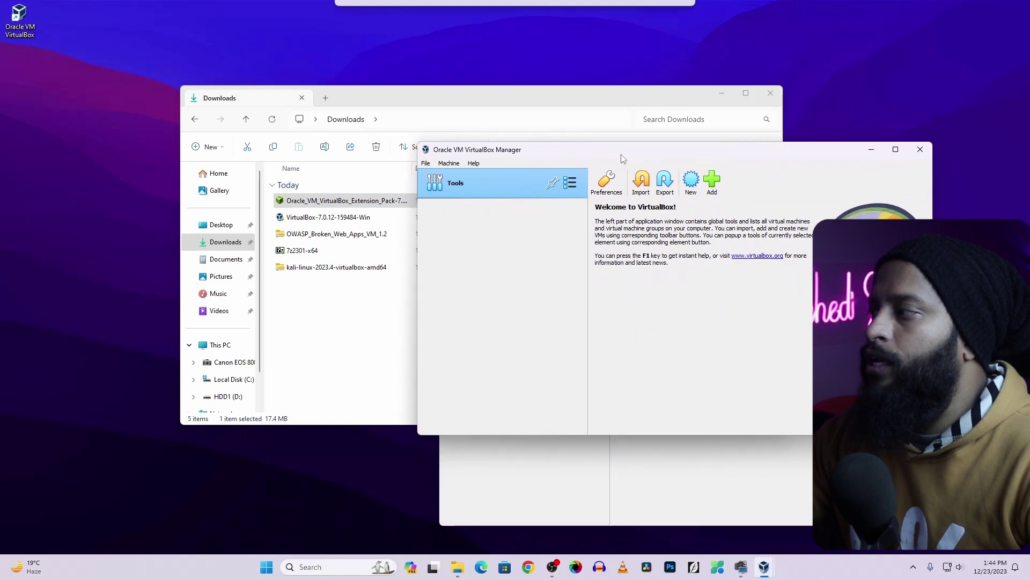
click(921, 150)
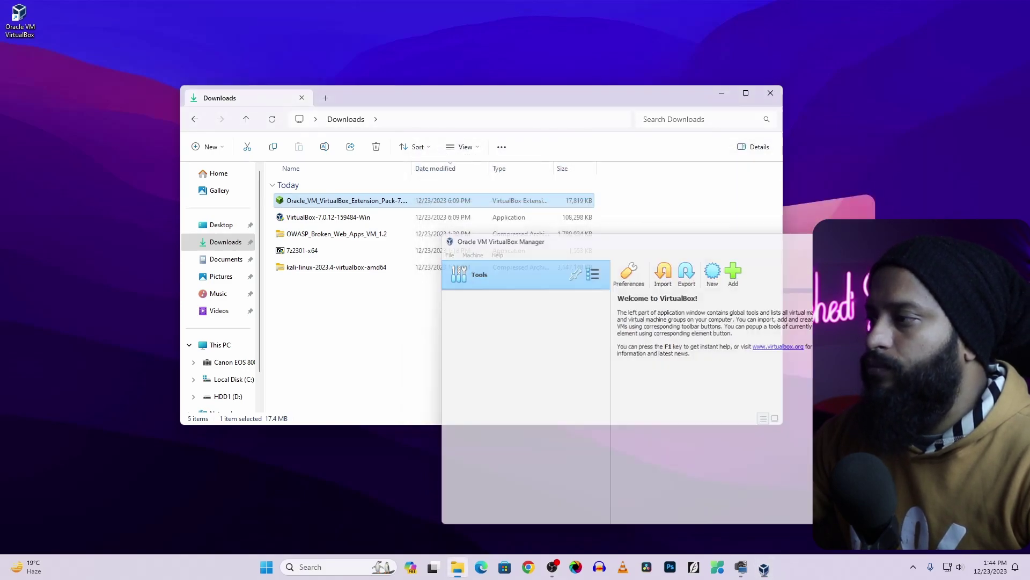
In C:\Users\<user>, create a new folder named 'Virtual Machine'
drag(432, 87, 430, 65)
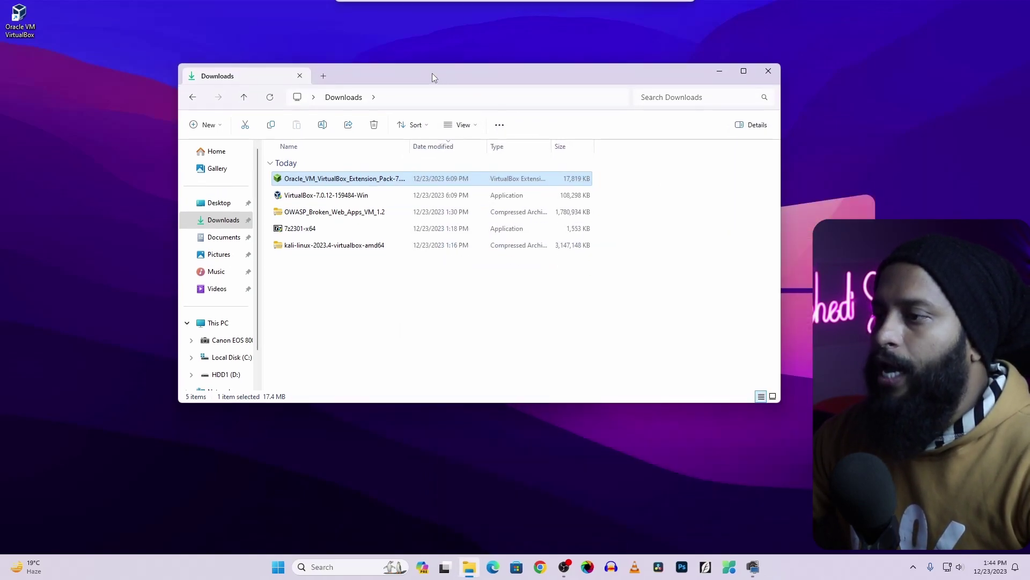
click(216, 359)
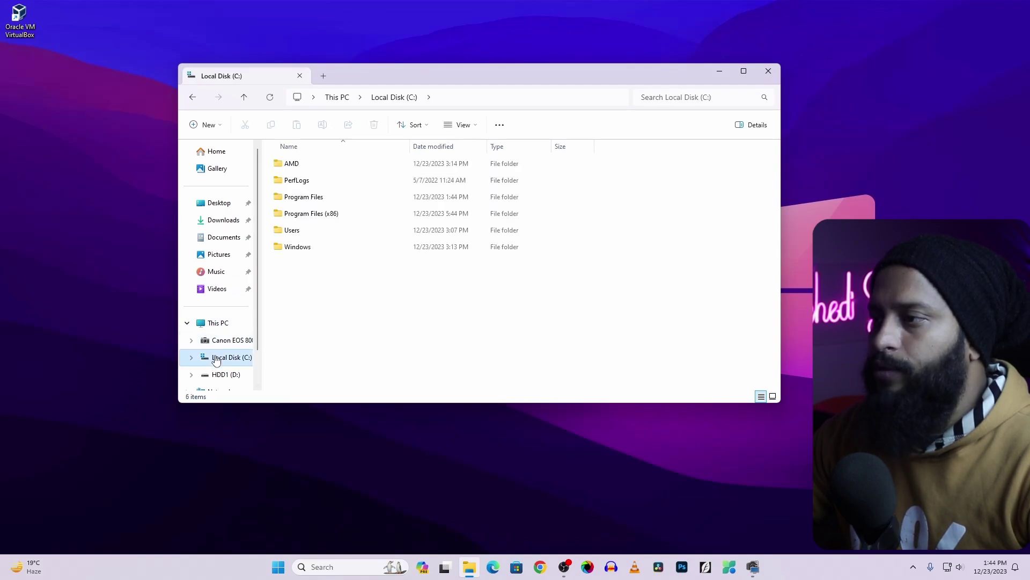
double_click(304, 235)
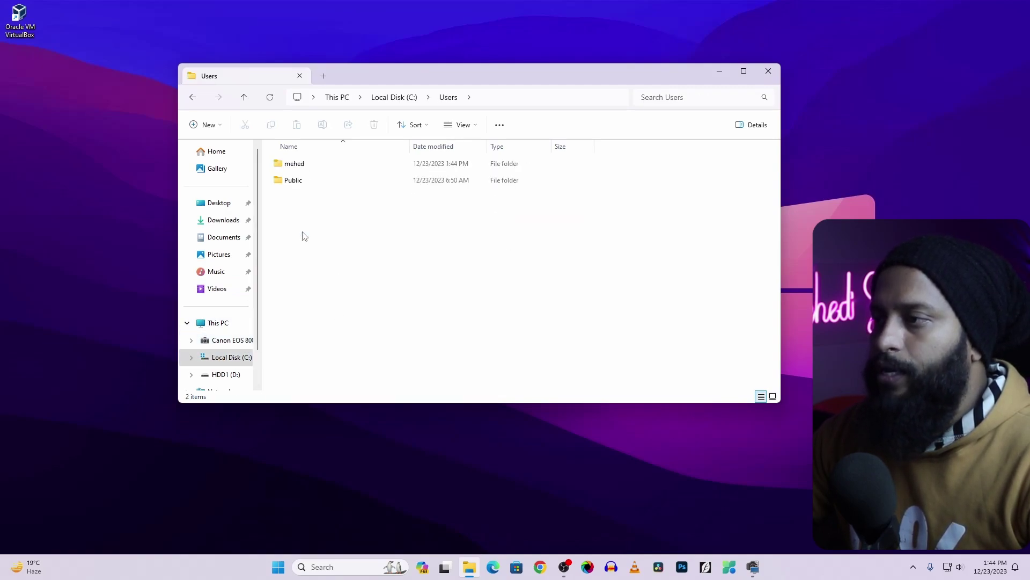
double_click(302, 165)
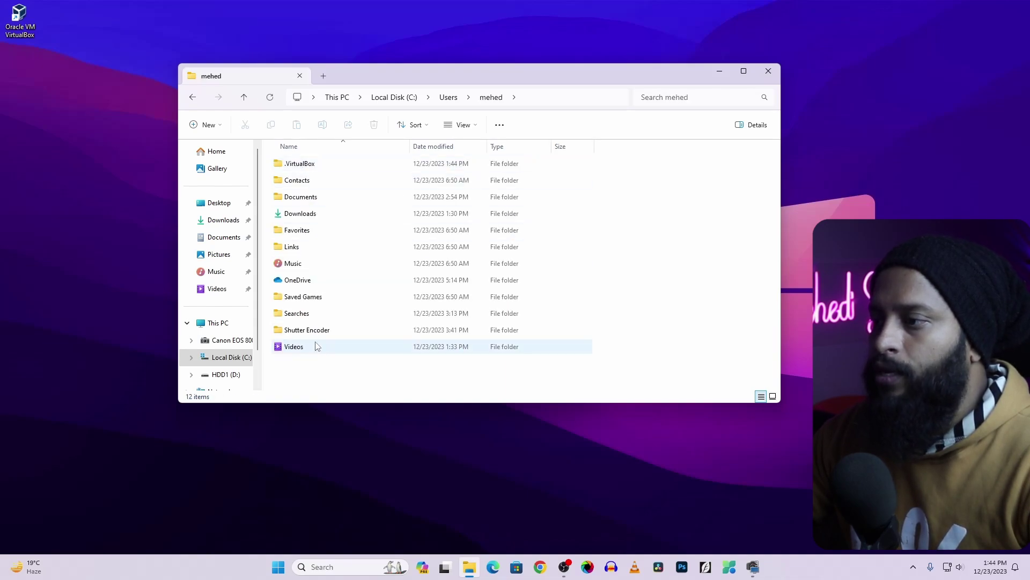
right_click(317, 382)
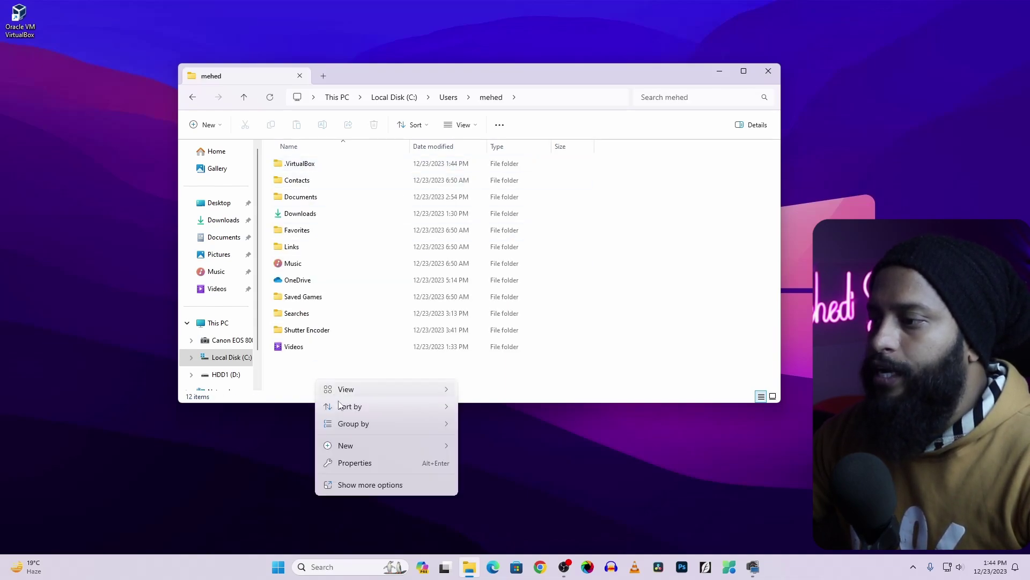
mouse_move(352, 448)
click(486, 450)
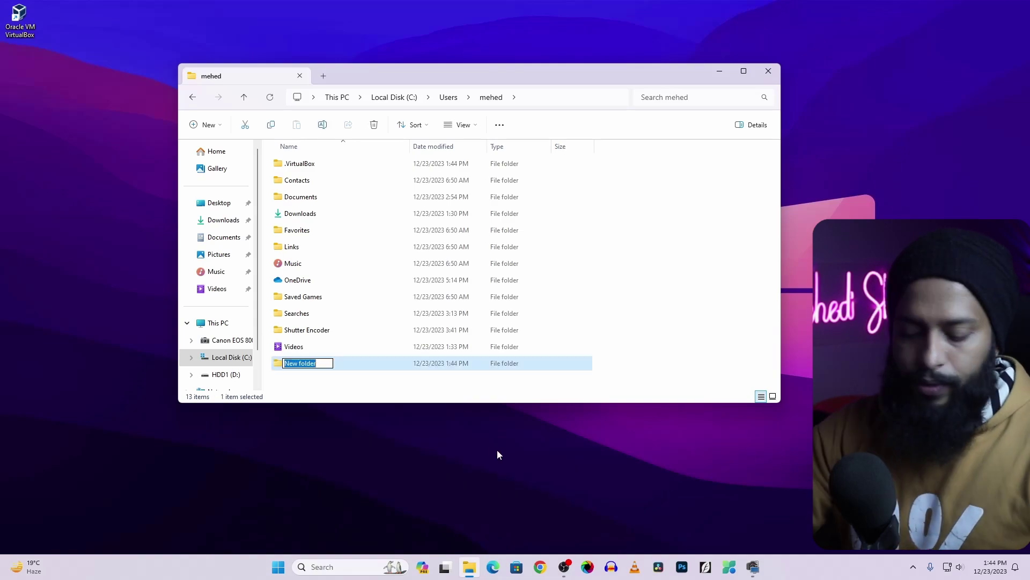
text(Virtual Machine)
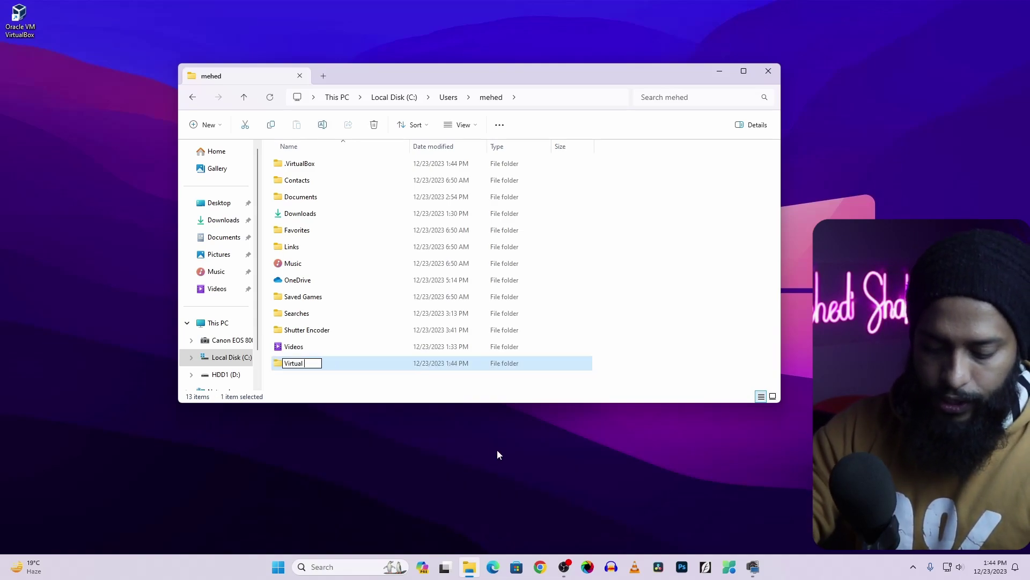
key(Return)
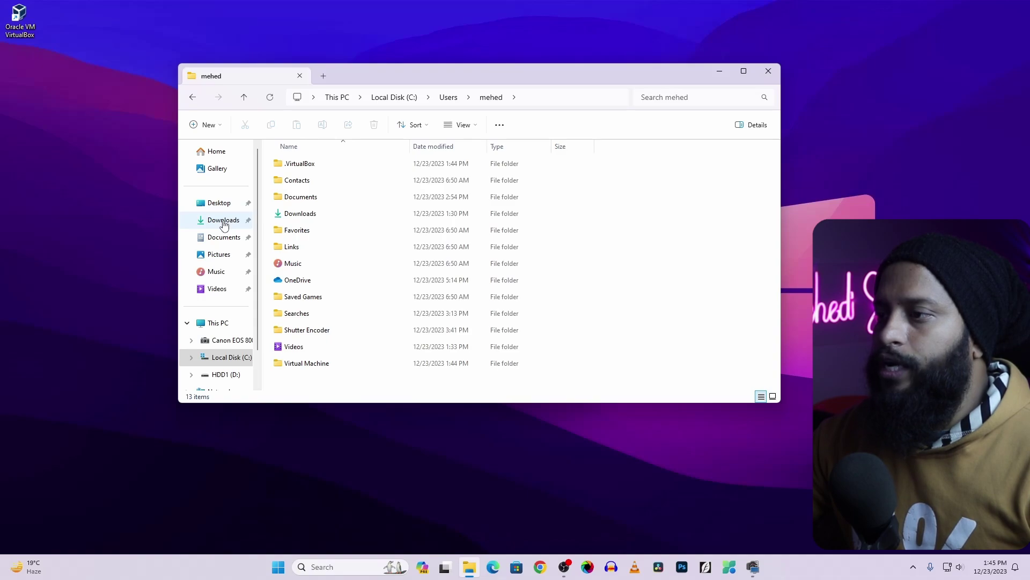
Open Downloads in a second tab and select the kali-linux-2023.4 and OWASP archives
right_click(225, 224)
click(253, 254)
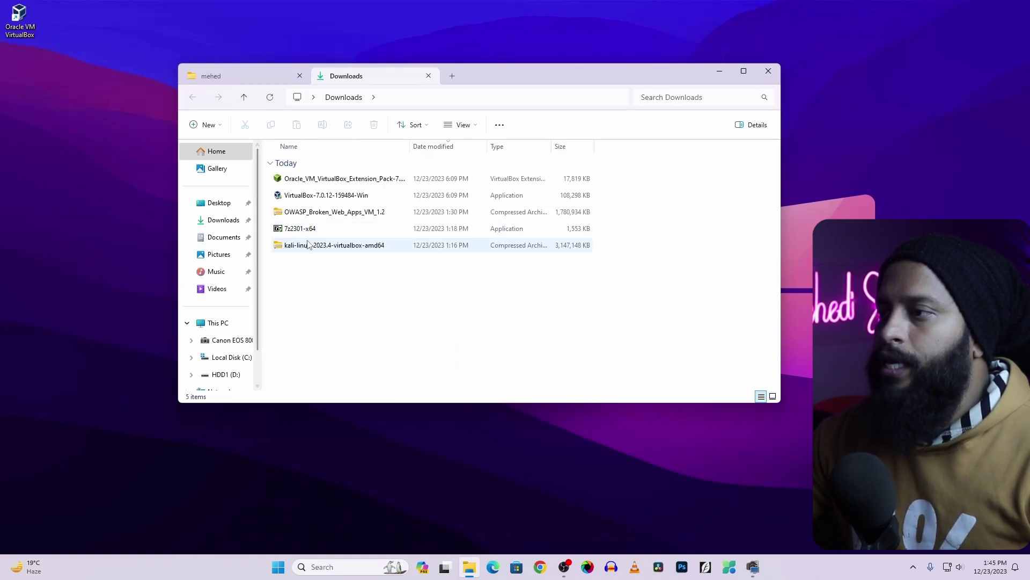
click(308, 250)
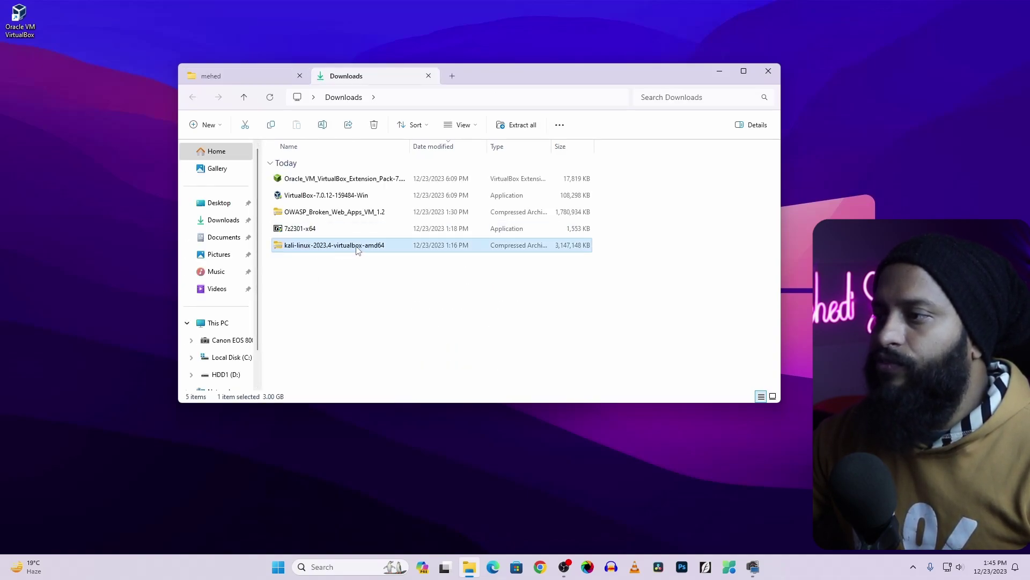
ctrl+click(297, 215)
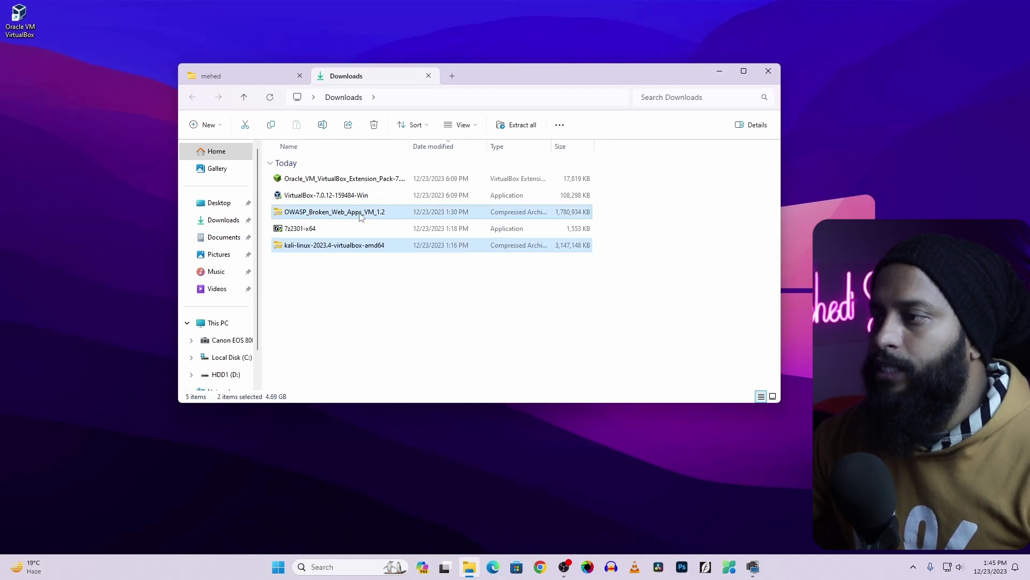
Copy the kali-linux-2023.4-virtualbox-amd64 and OWASP_Broken_Web_Apps_VM_1.2 archives into the Virtual Machine folder
right_click(338, 216)
click(370, 228)
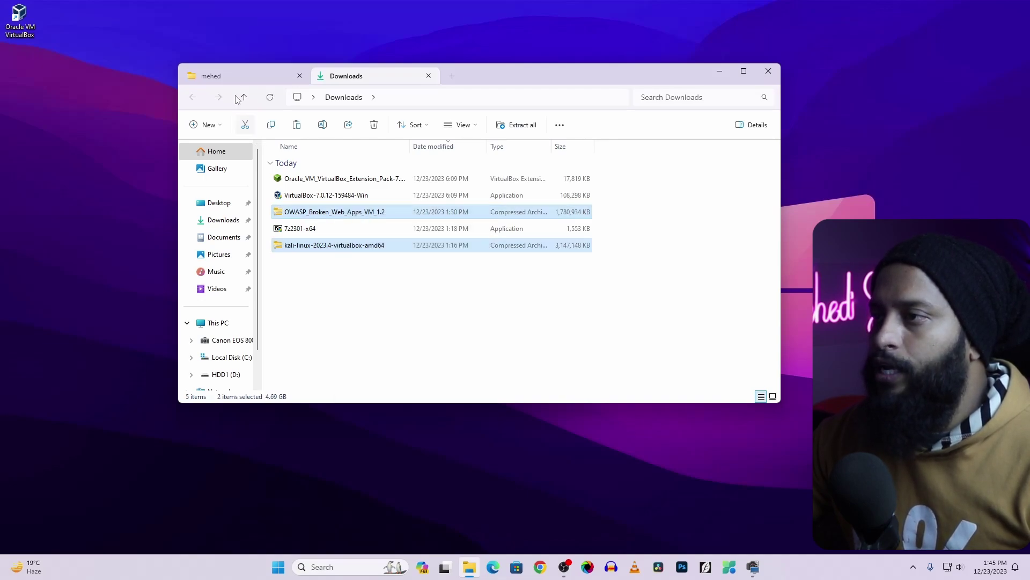
click(218, 77)
double_click(308, 365)
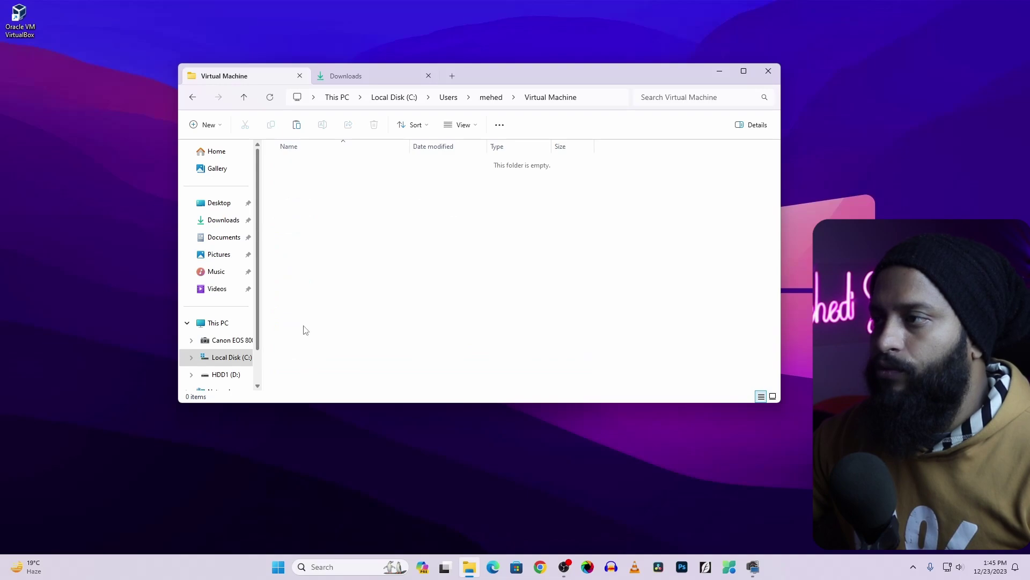
right_click(434, 221)
click(444, 235)
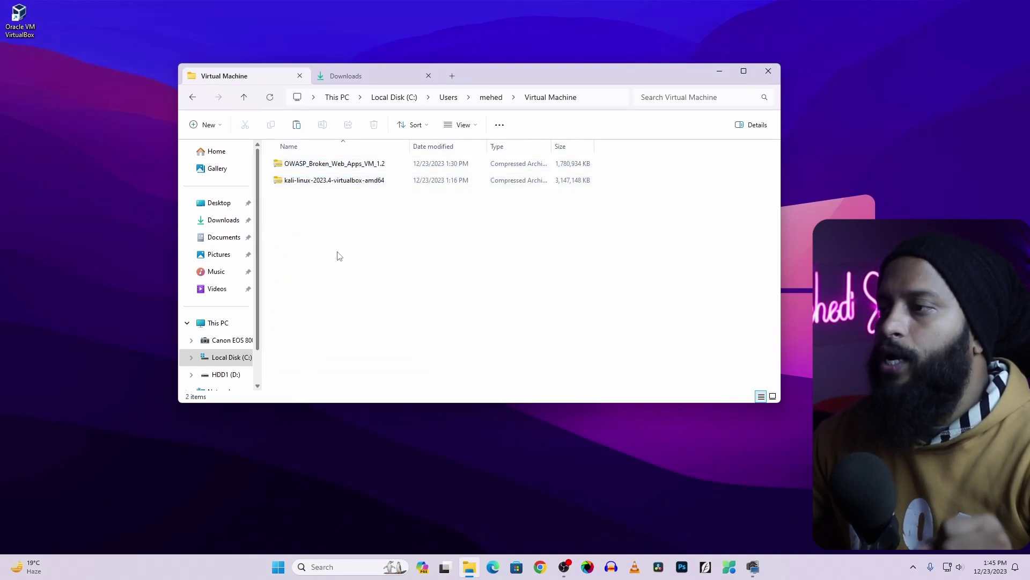
Extract the kali-linux-2023.4-virtualbox-amd64 archive into its own folder with 7-Zip
right_click(330, 185)
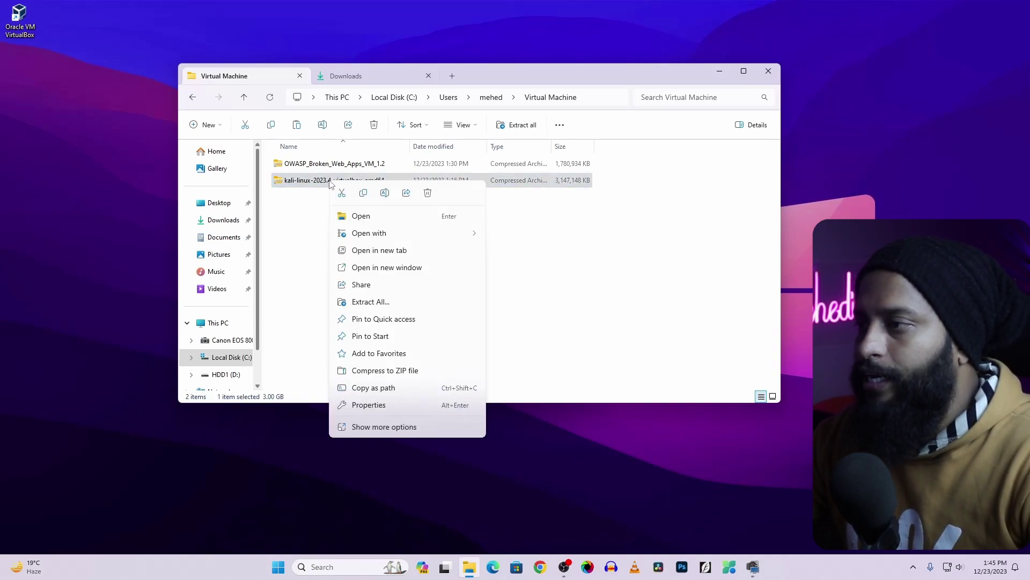
click(384, 427)
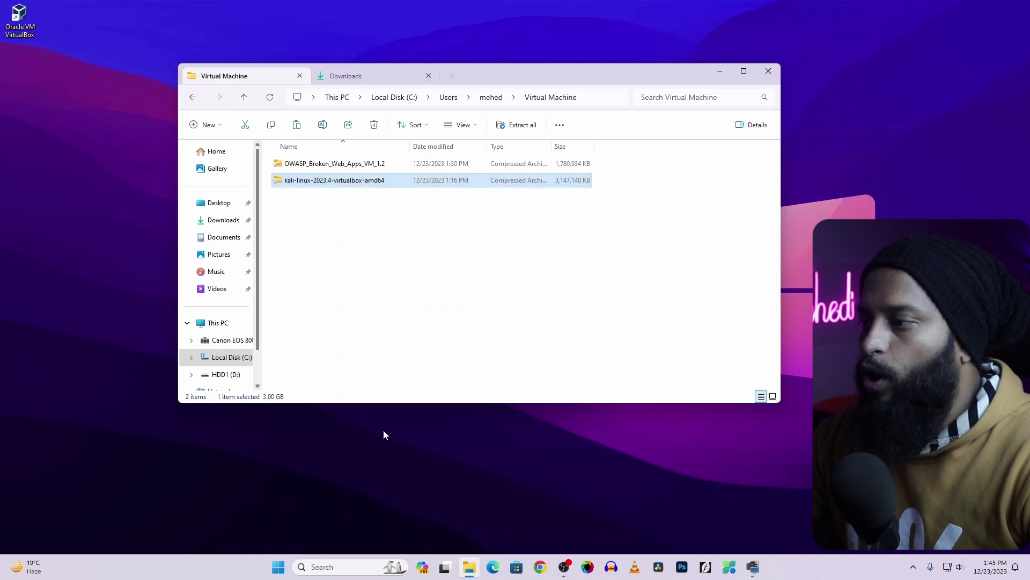
mouse_move(354, 265)
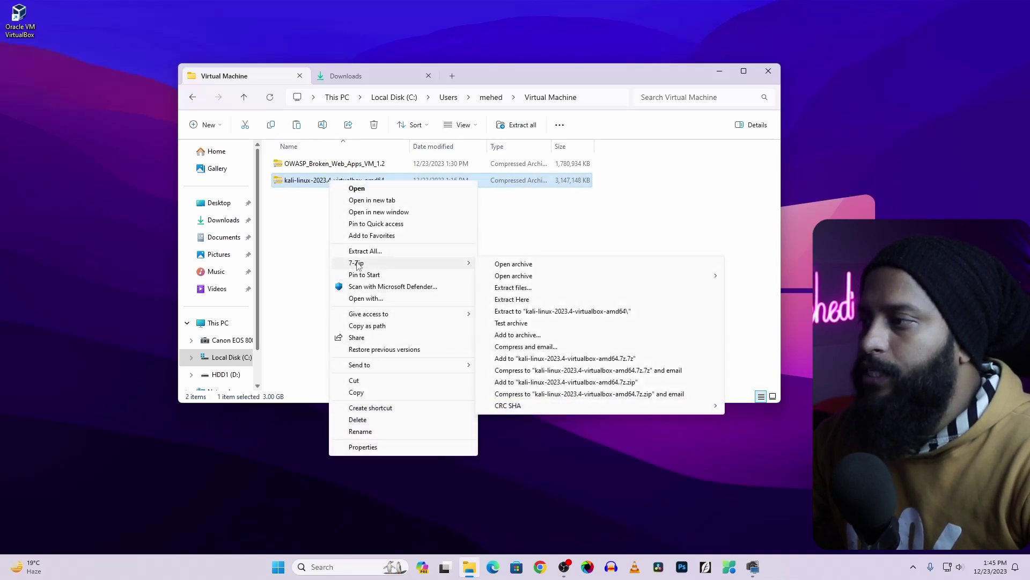
click(550, 313)
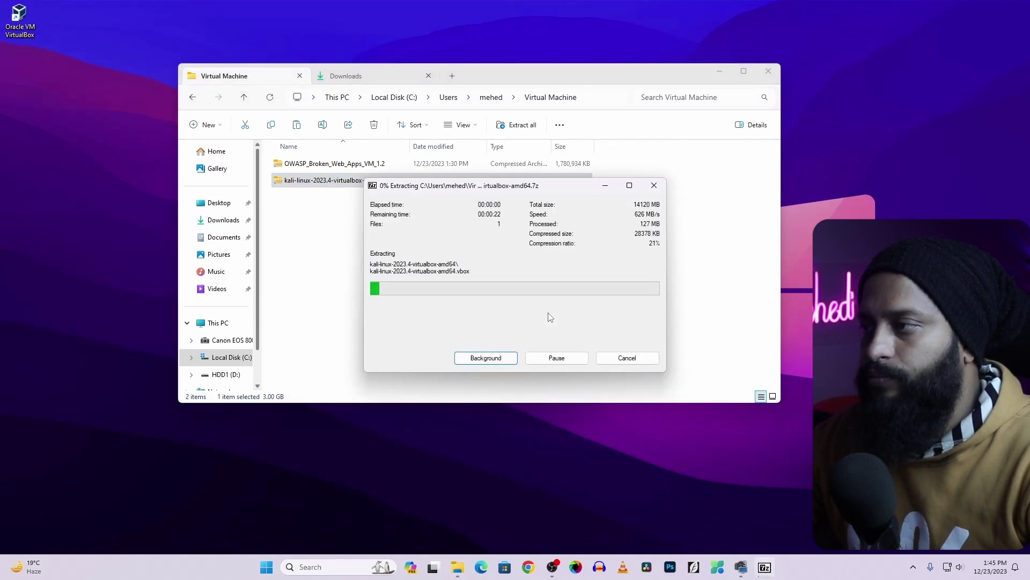
click(513, 314)
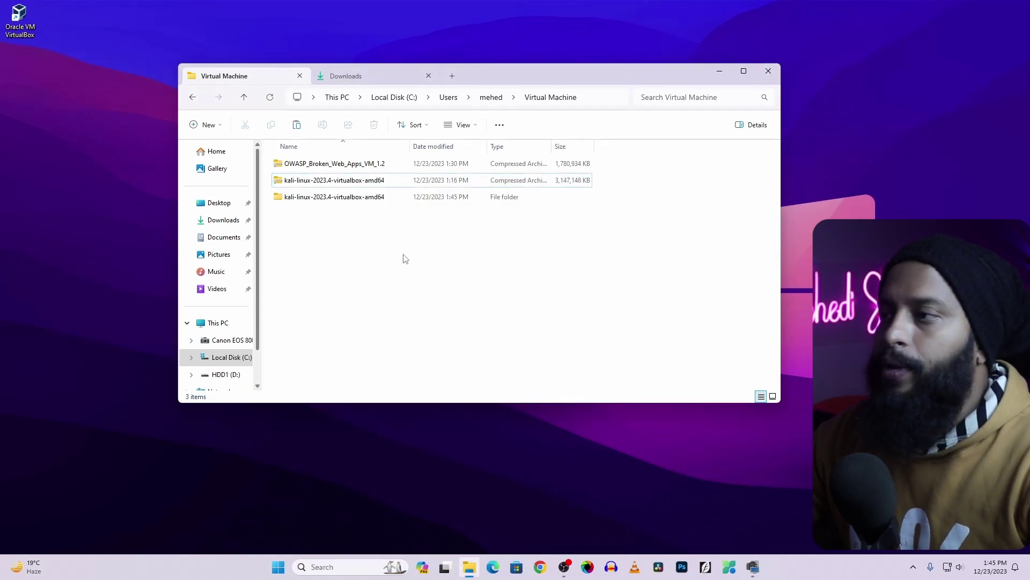
Extract the OWASP_Broken_Web_Apps_VM_1.2 archive to its own folder, then delete both original archives
click(306, 164)
right_click(306, 165)
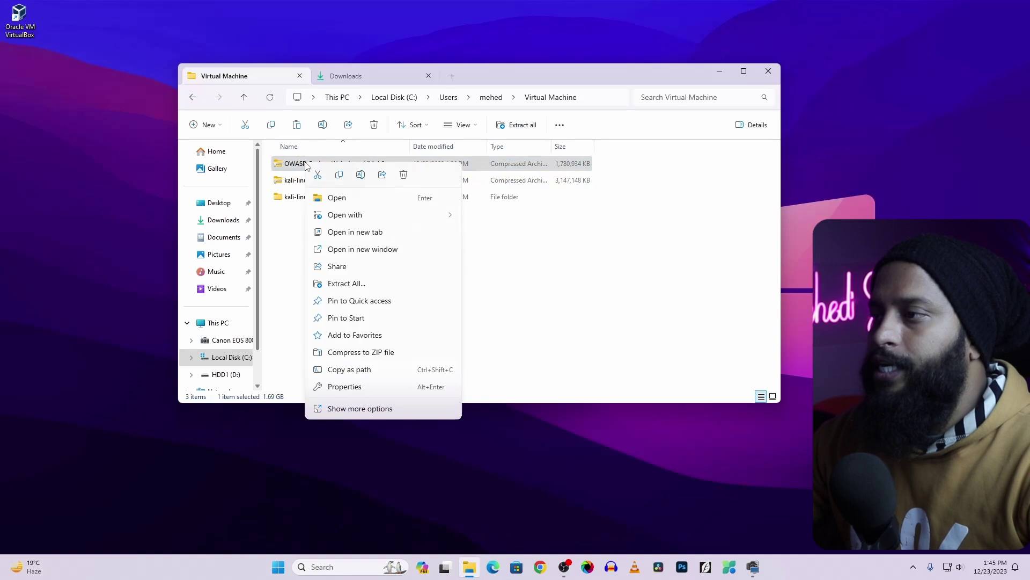
click(366, 409)
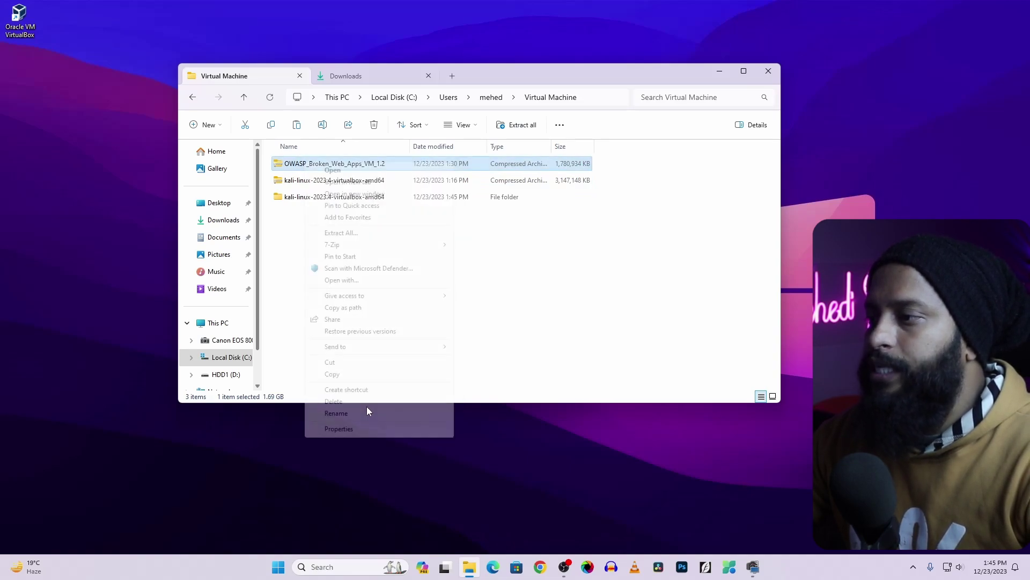
mouse_move(331, 245)
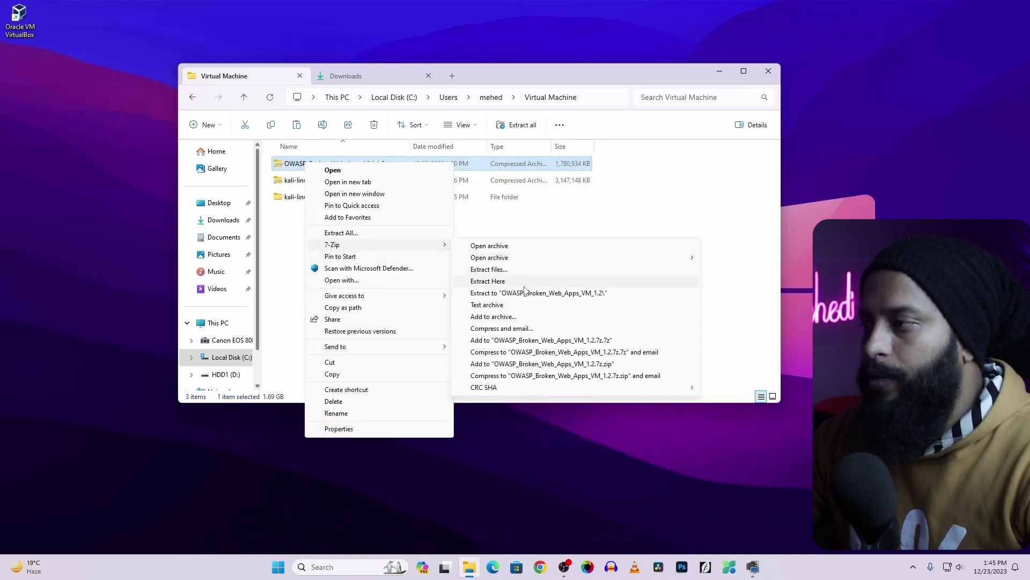
click(523, 293)
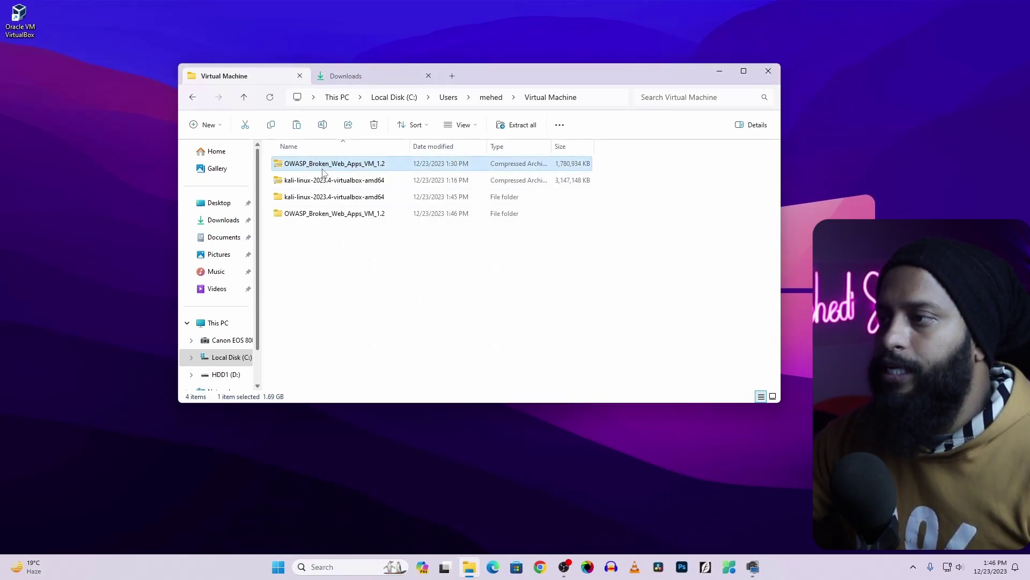
ctrl+click(320, 182)
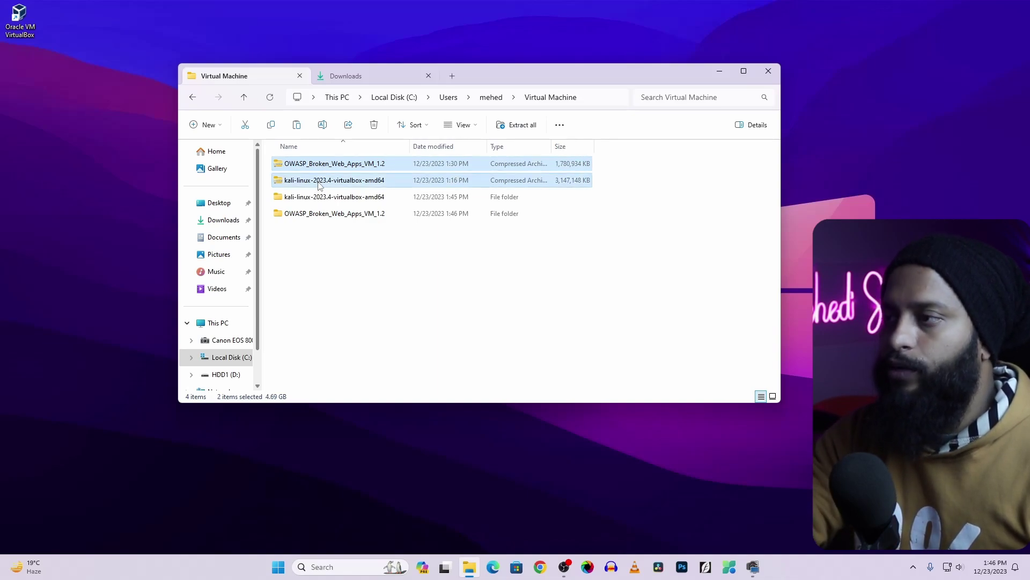
key(Delete)
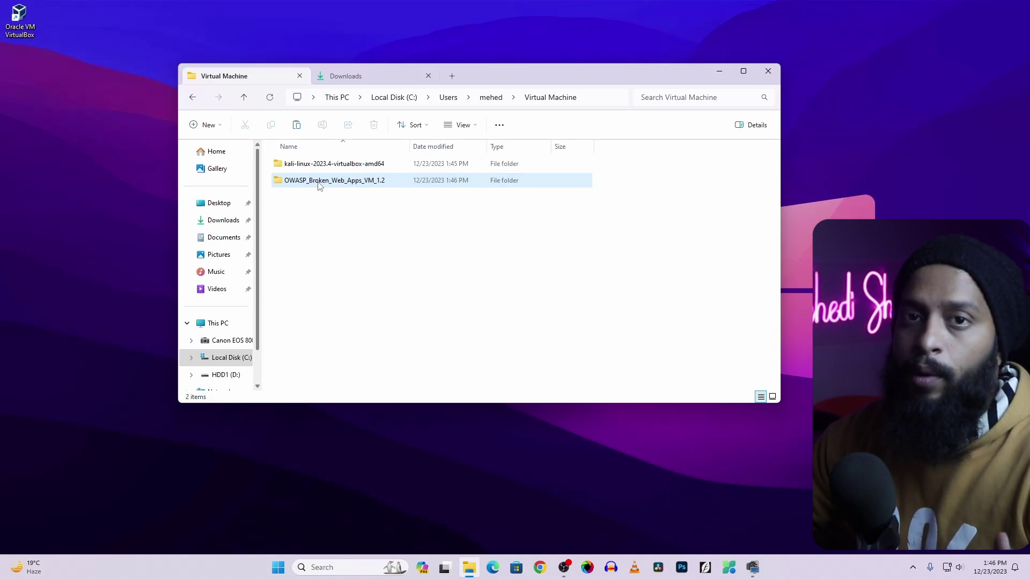
Open the kali-linux-2023.4-virtualbox-amd64 folder and its .vbox file to register the Kali VM
click(333, 200)
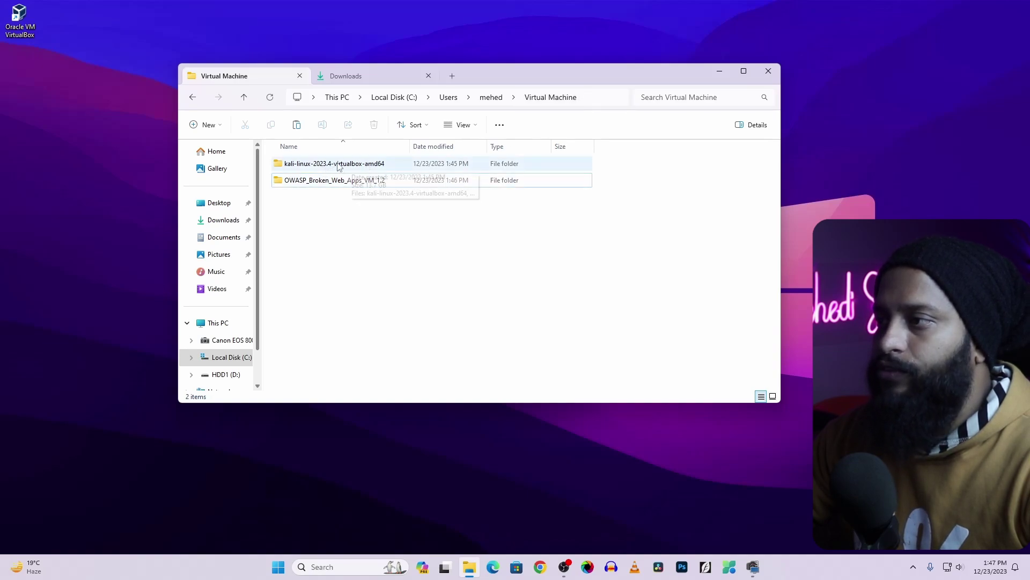
click(308, 185)
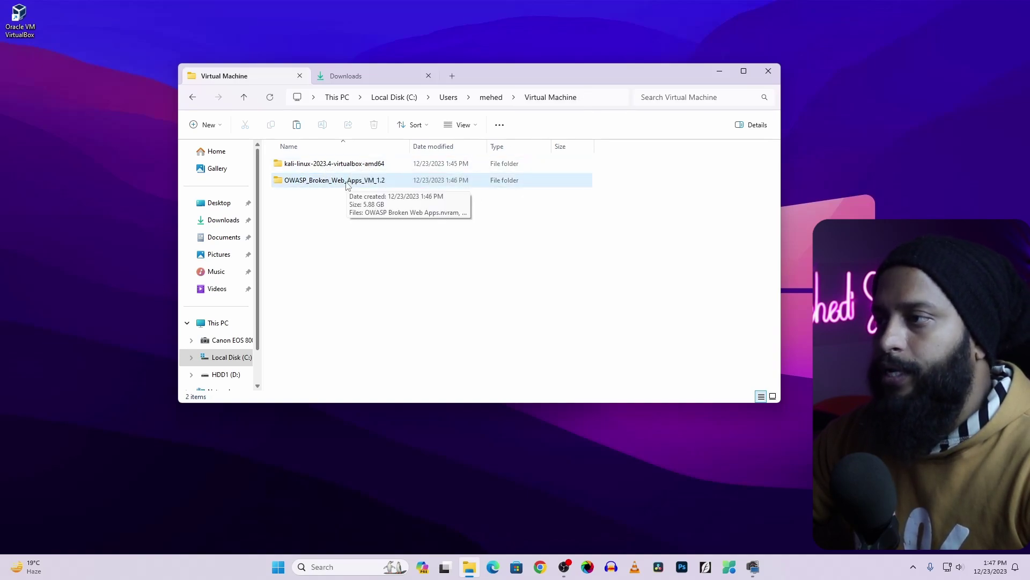
click(318, 230)
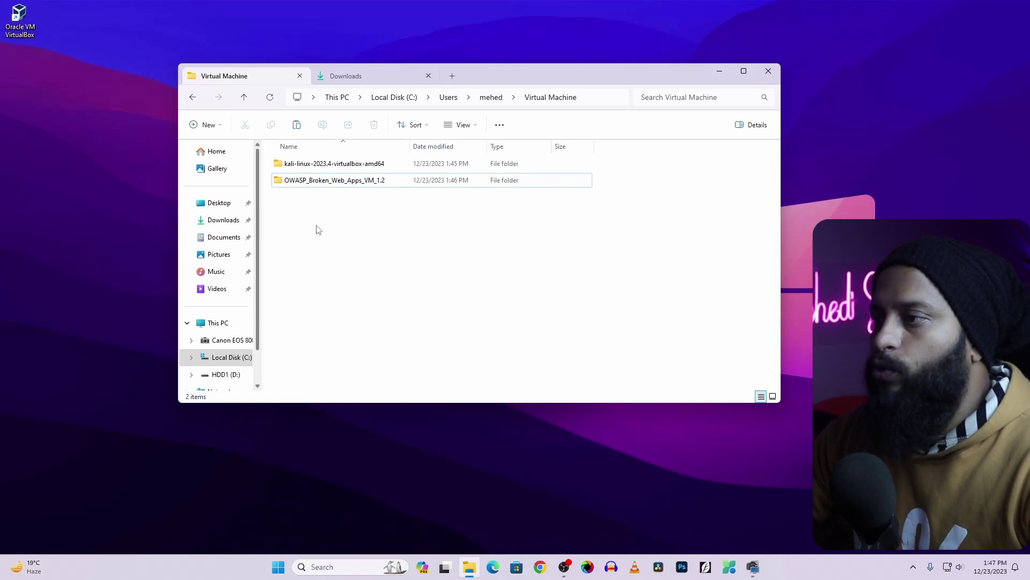
double_click(322, 164)
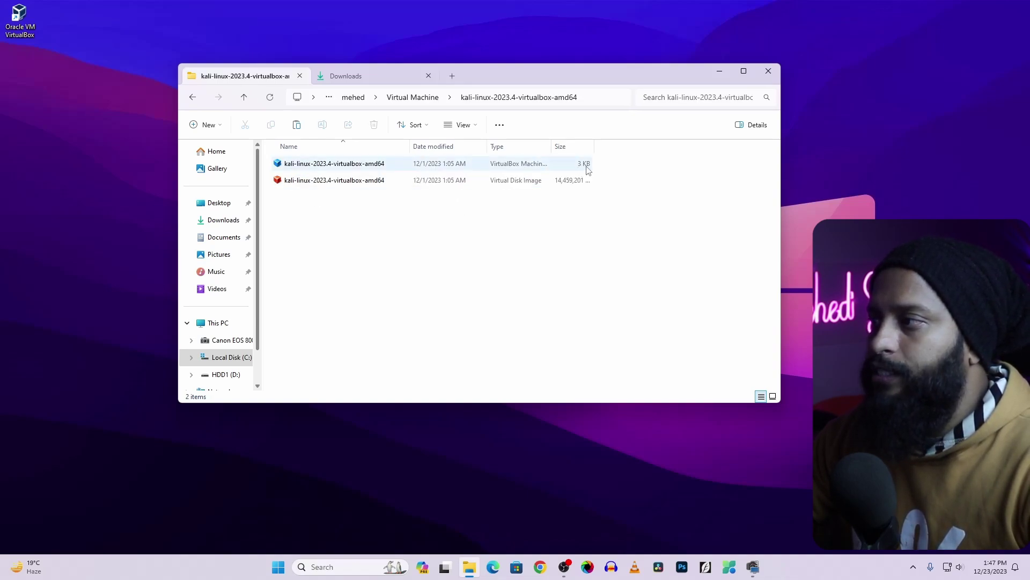
click(361, 169)
Attach the Kali VM's Adapter 1 to Bridged Adapter on the Realtek PCIe GbE Family Controller
double_click(361, 169)
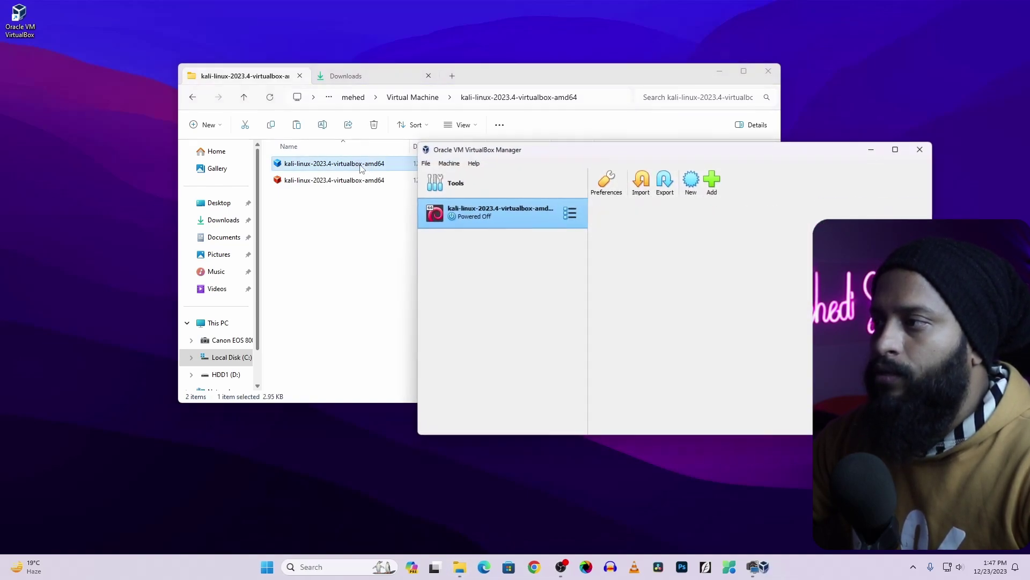
drag(582, 152, 443, 124)
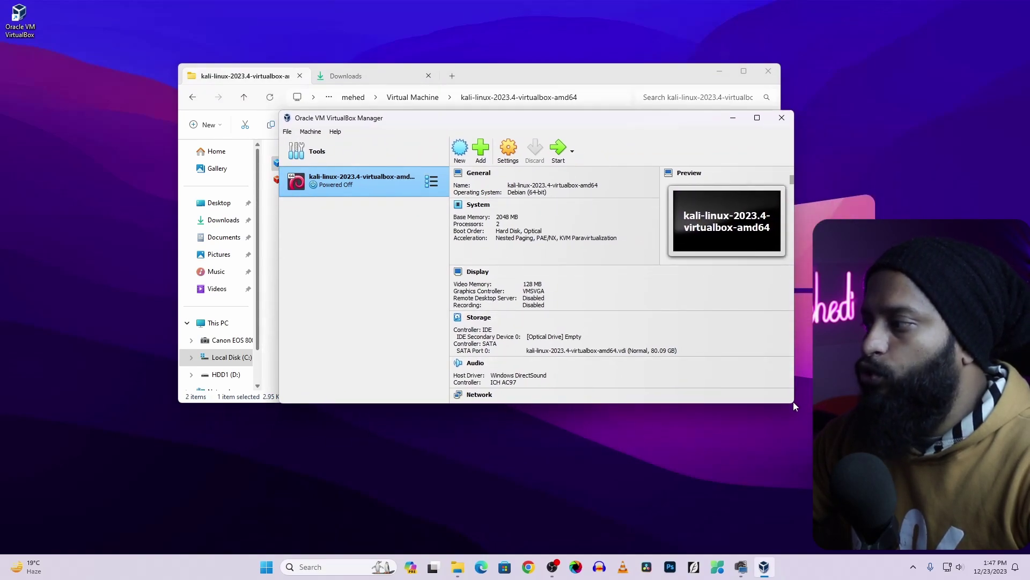
drag(794, 402, 924, 484)
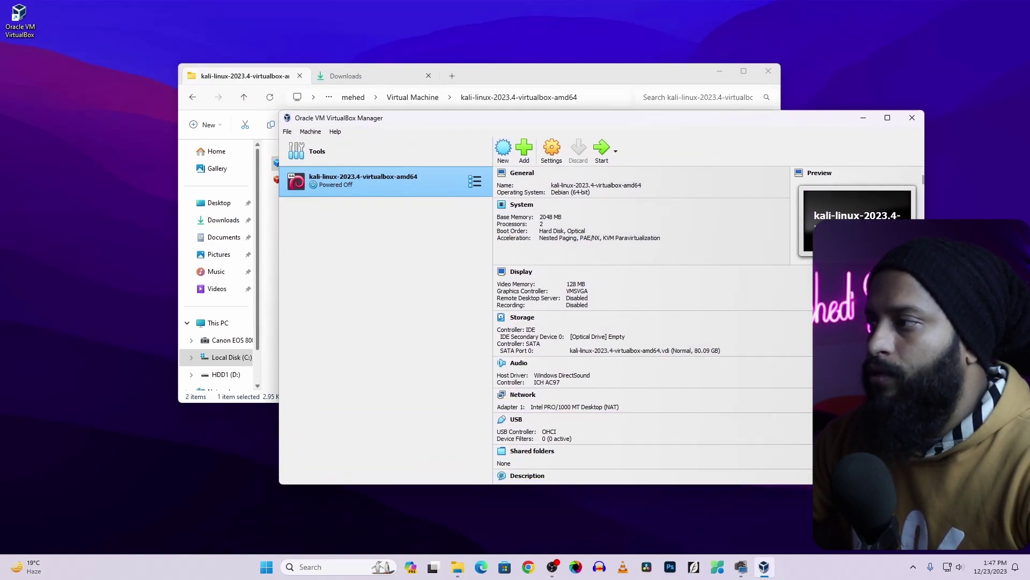
click(550, 152)
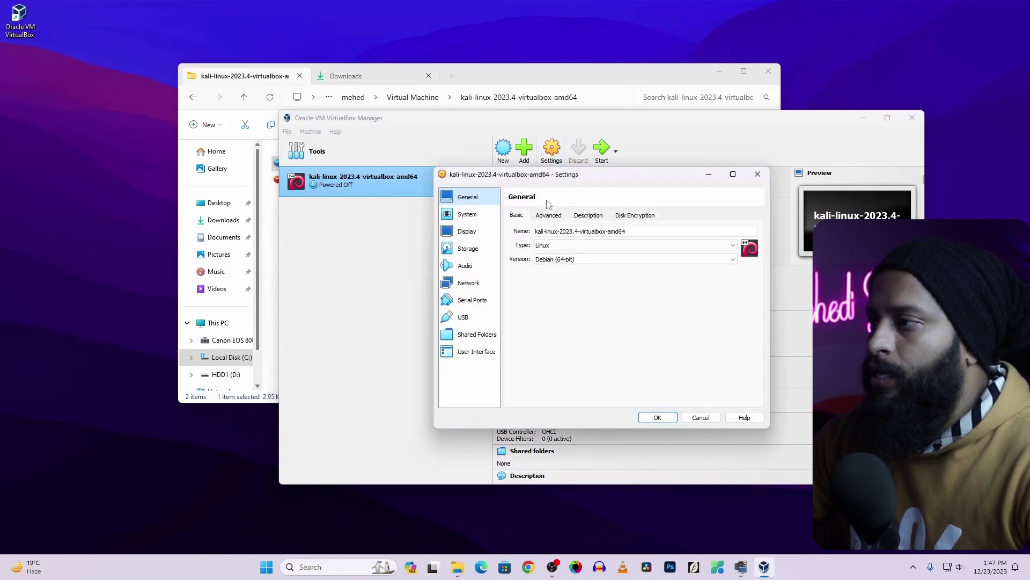
click(479, 285)
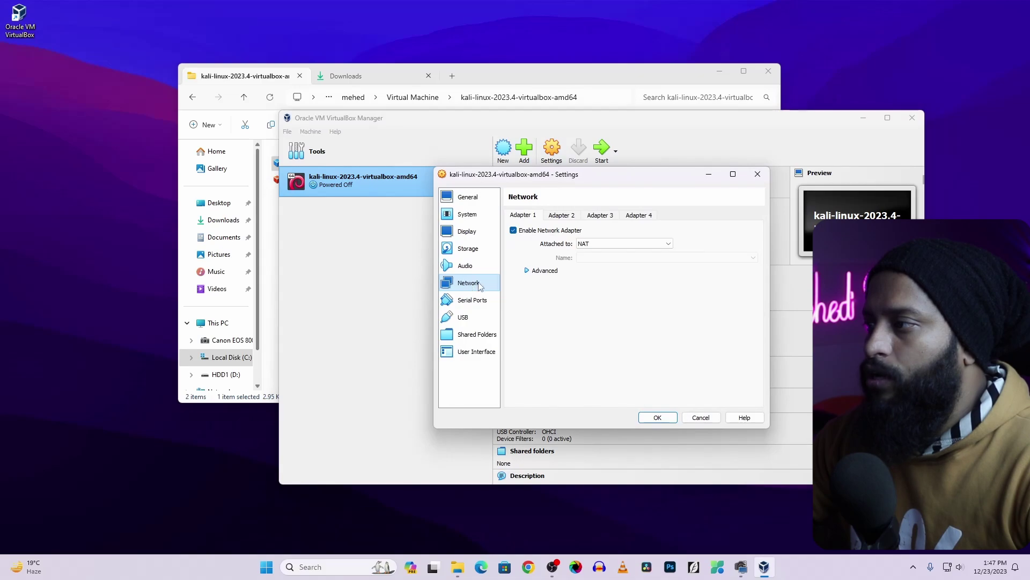
click(600, 244)
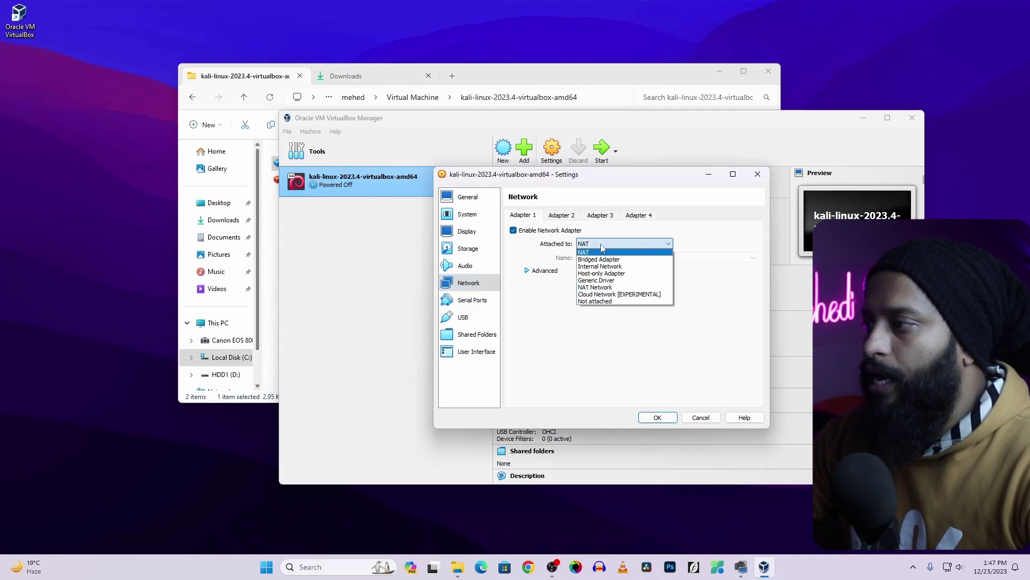
click(600, 260)
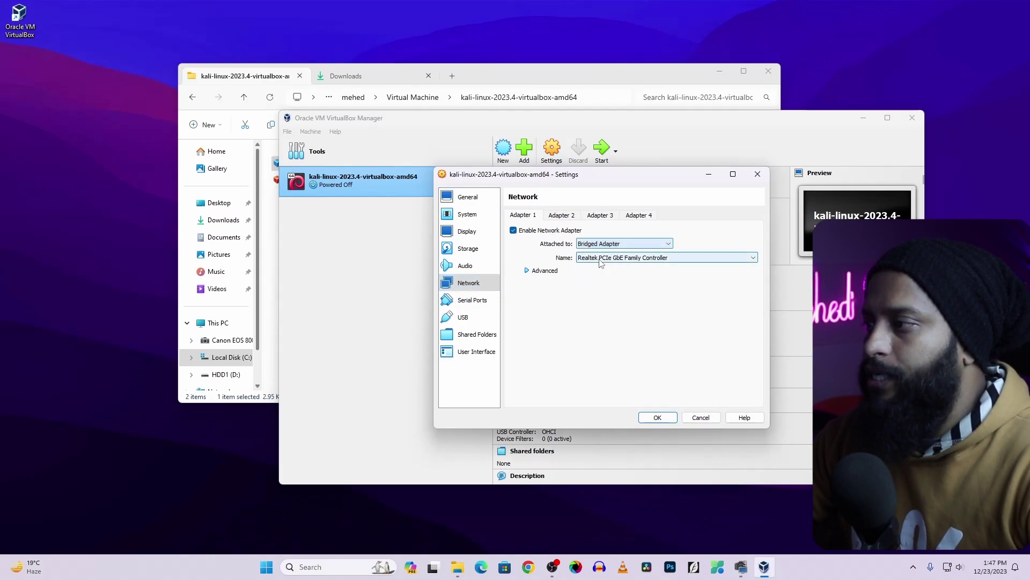
click(660, 418)
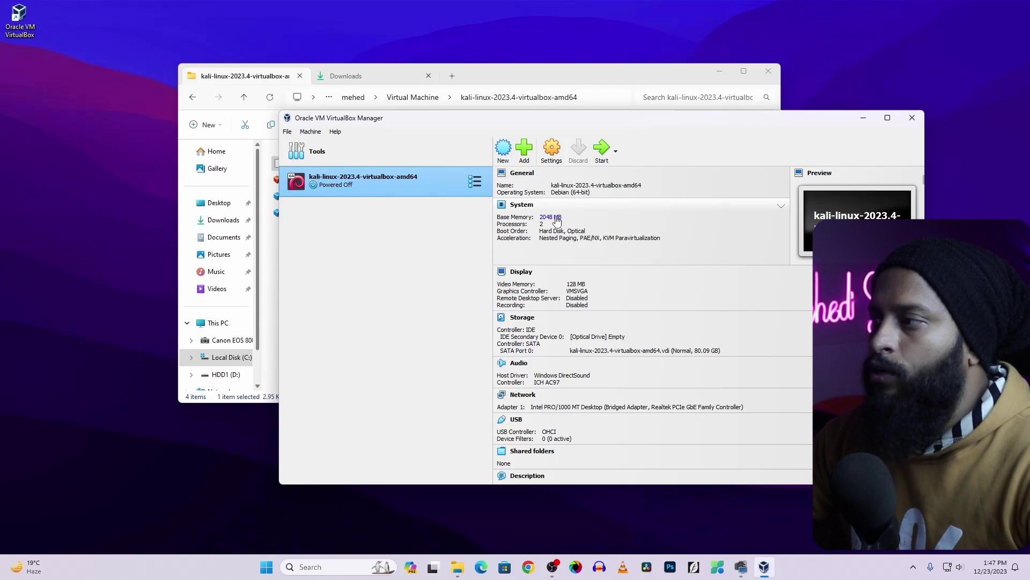
Raise the Kali VM's base memory to 4096 MB
click(556, 217)
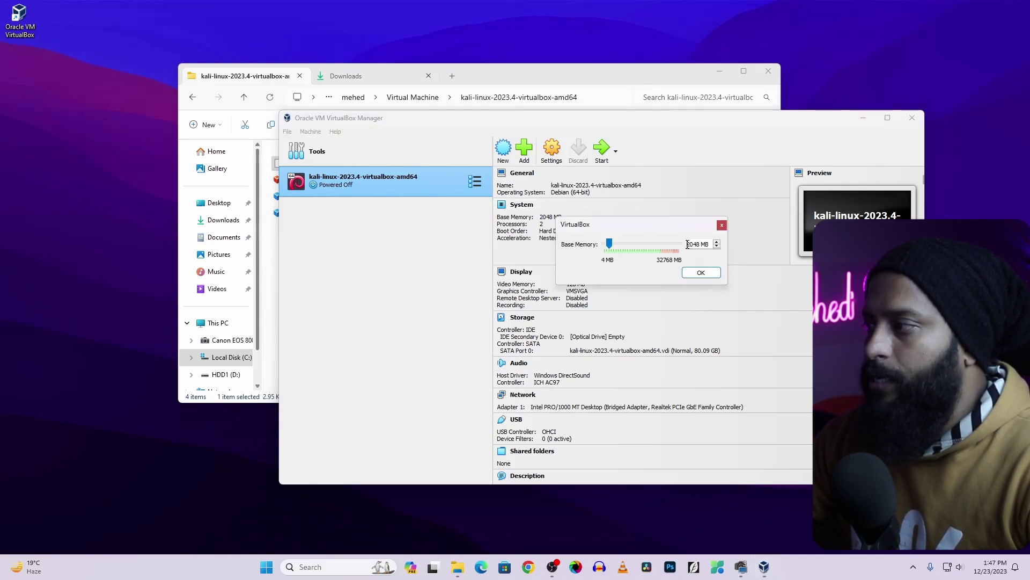
text(4096)
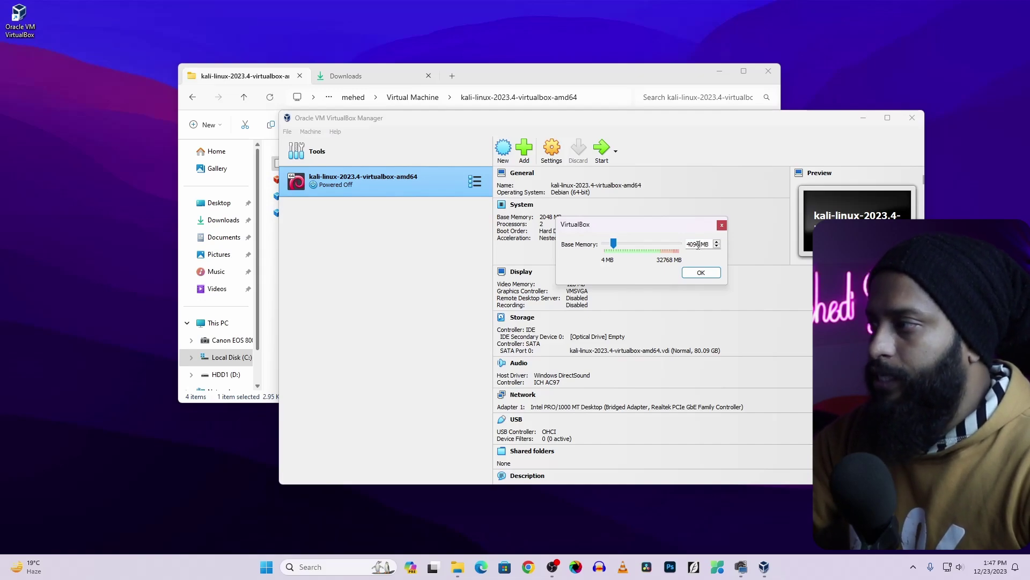
click(701, 273)
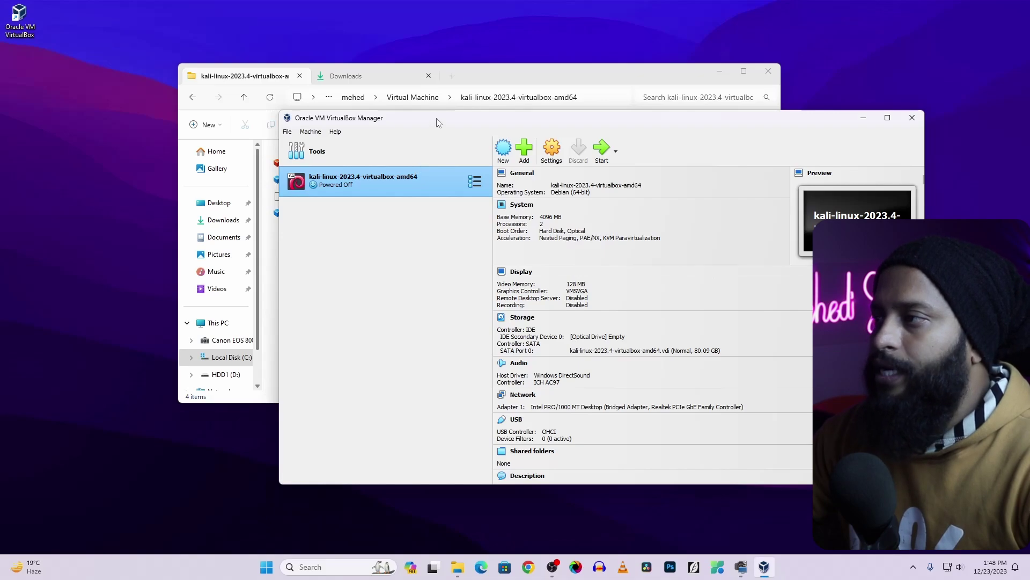
Return File Explorer to the Virtual Machine folder and bring VirtualBox Manager to the front
drag(437, 119, 516, 133)
drag(498, 74, 386, 51)
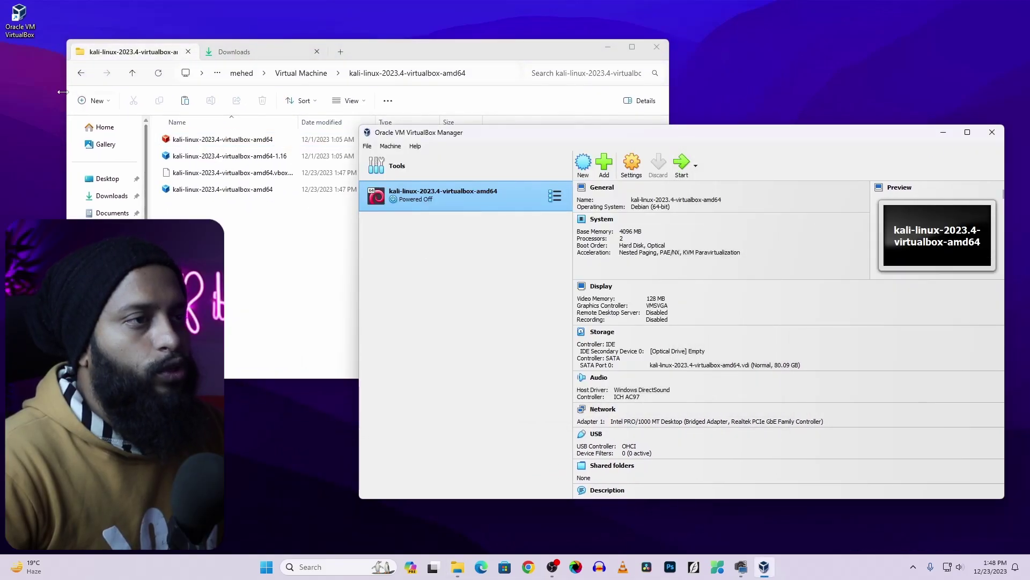
click(77, 77)
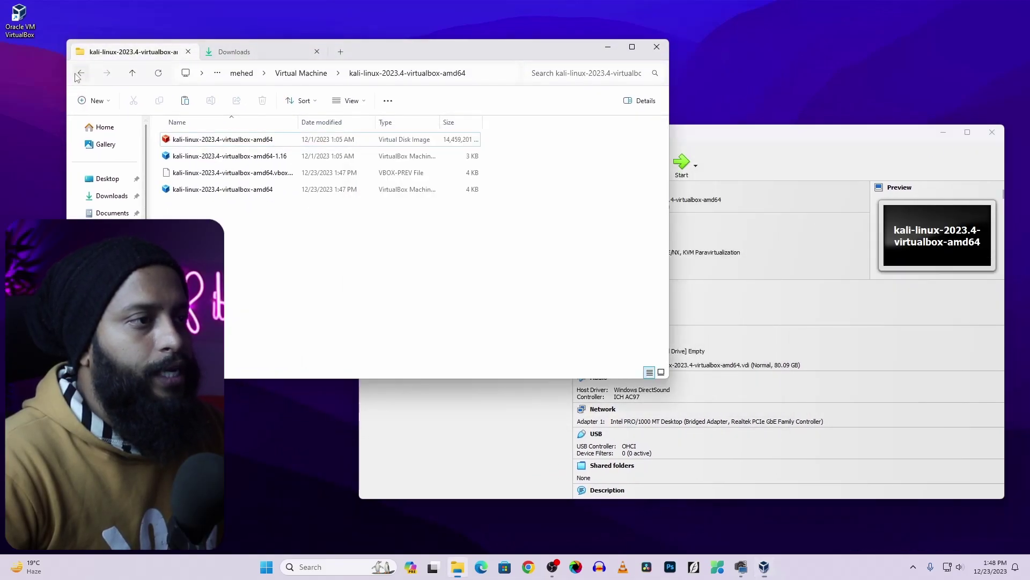
click(78, 75)
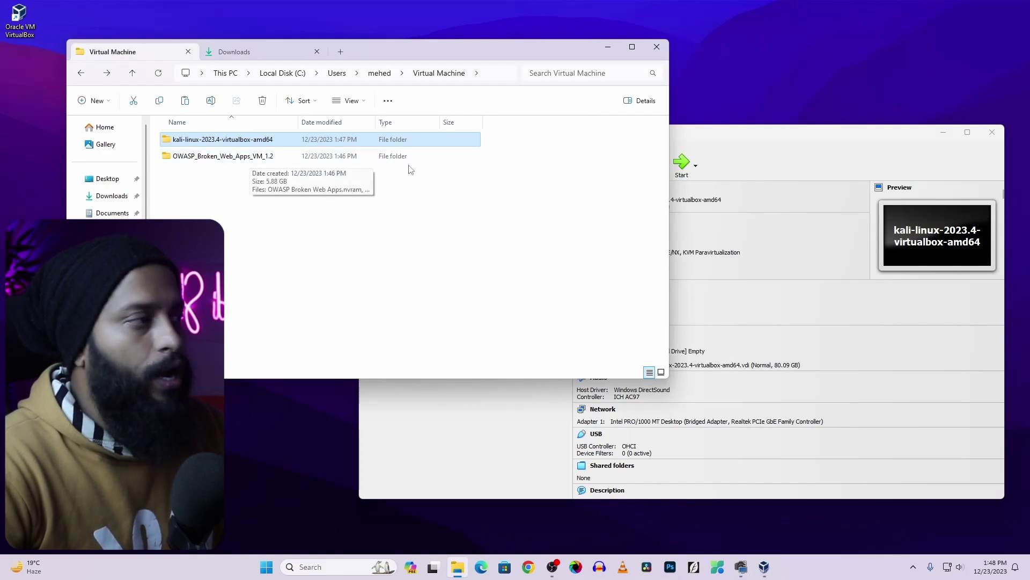
click(729, 136)
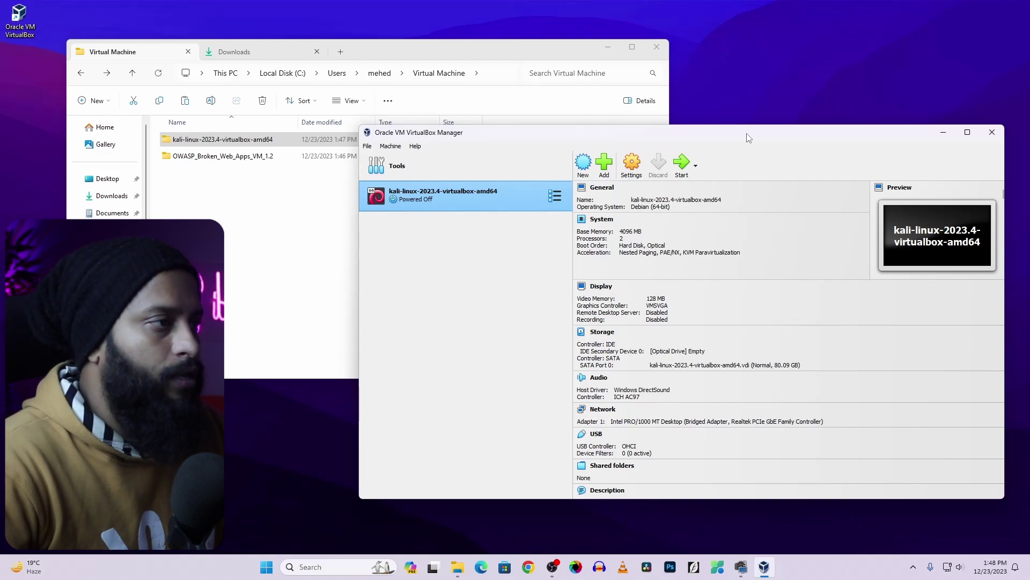
Start a new VM named OWASP, type Linux, version Linux 2.6 / 3.x / 4.x / 5.x (64-bit), with default hardware
click(583, 164)
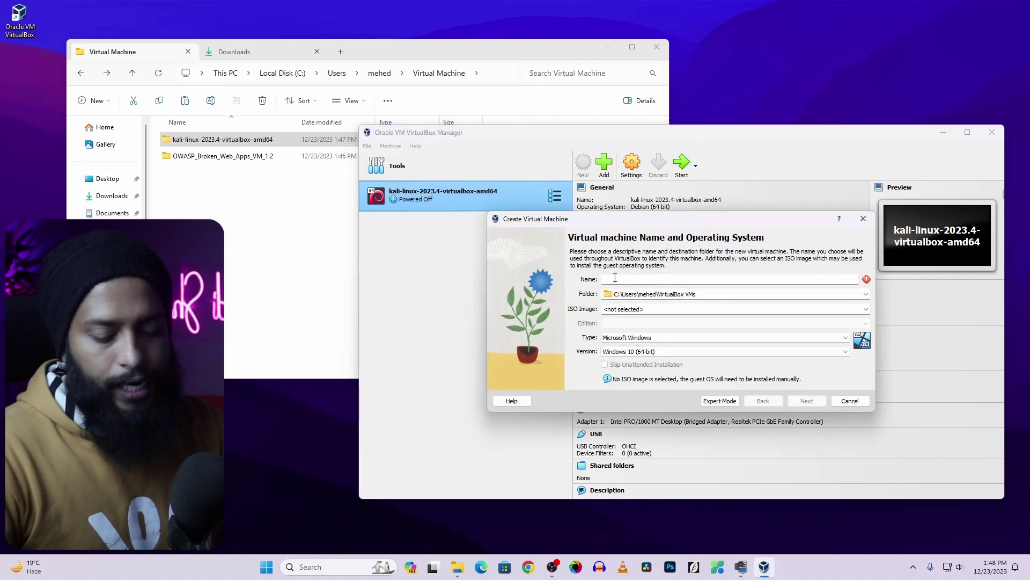
text(OWASP)
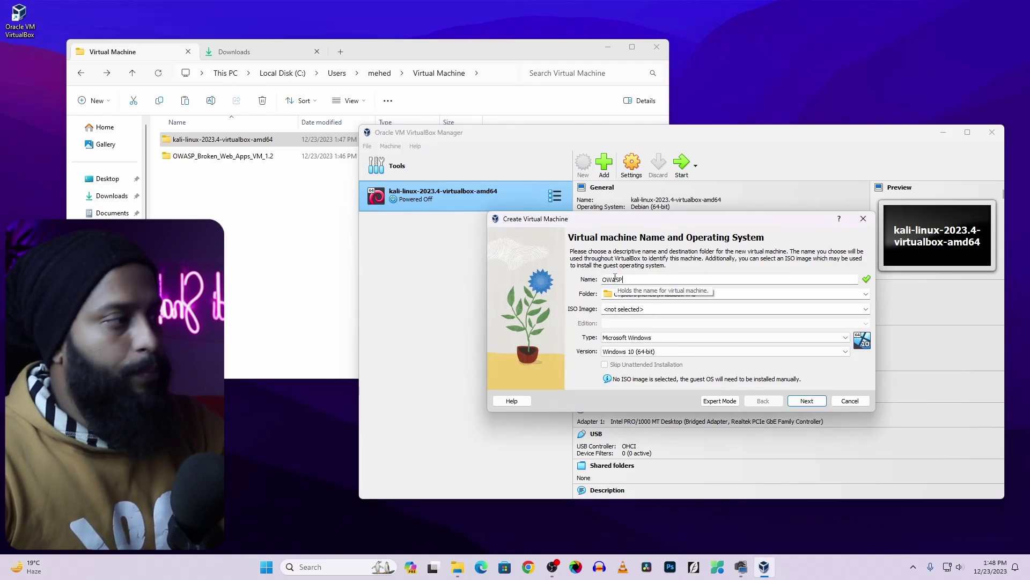
click(626, 338)
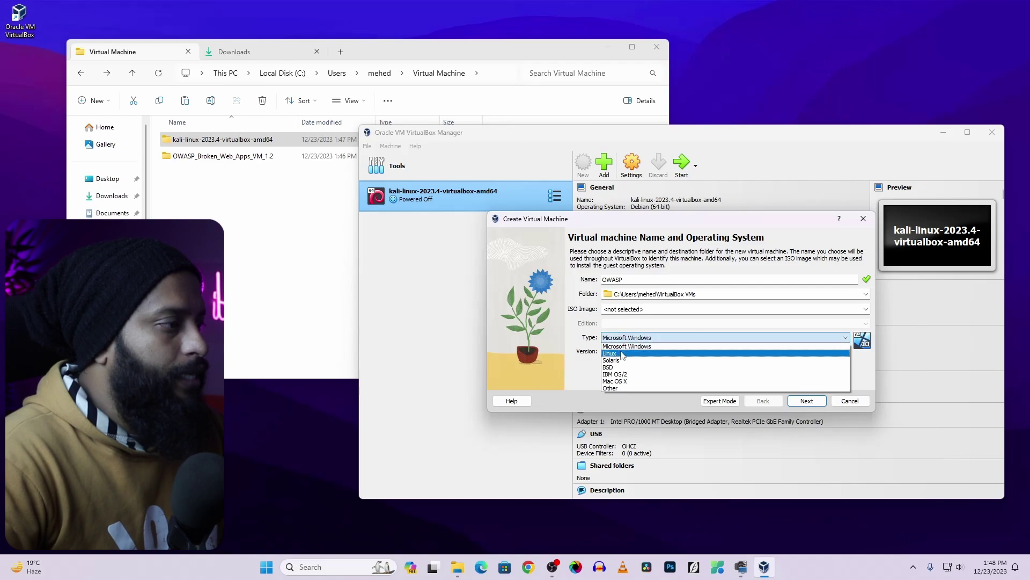
click(622, 353)
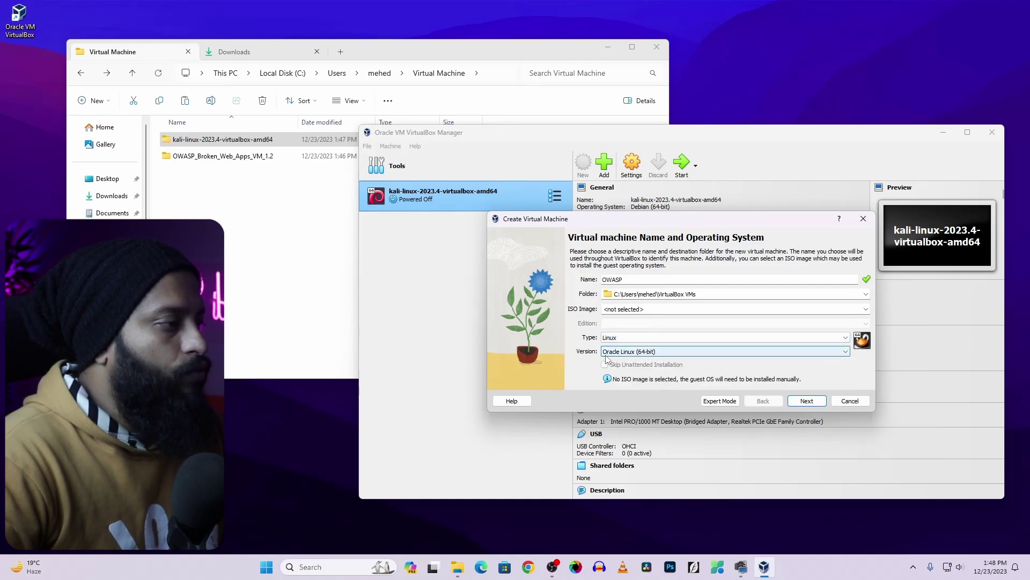
click(631, 352)
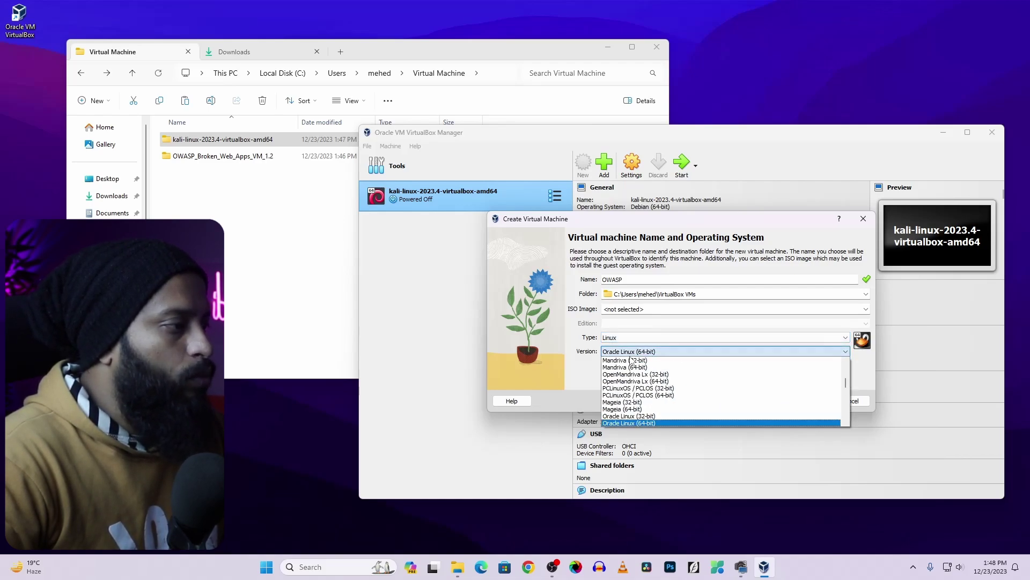
scroll(632, 413, up, 3)
scroll(632, 420, up, 8)
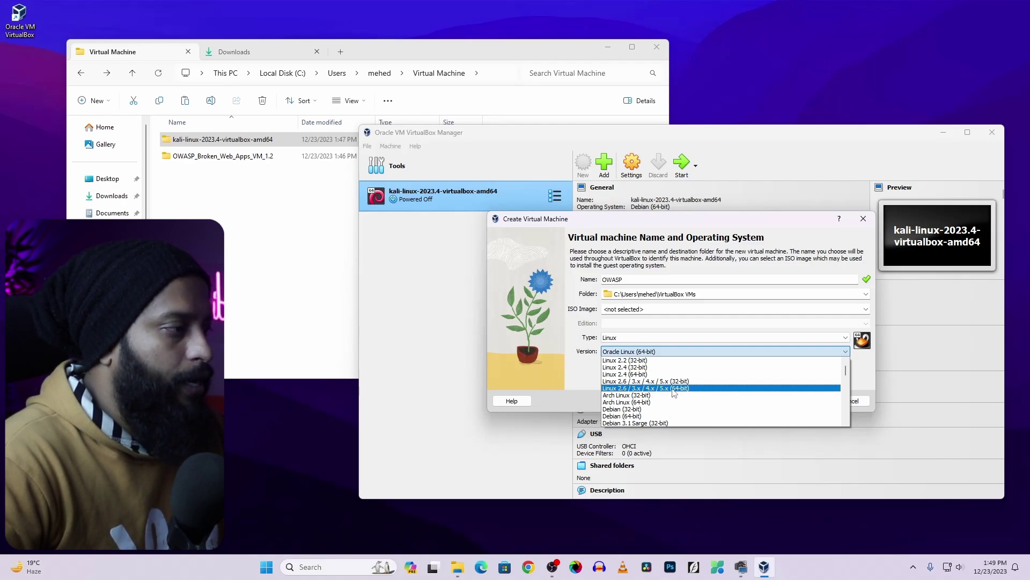
click(674, 388)
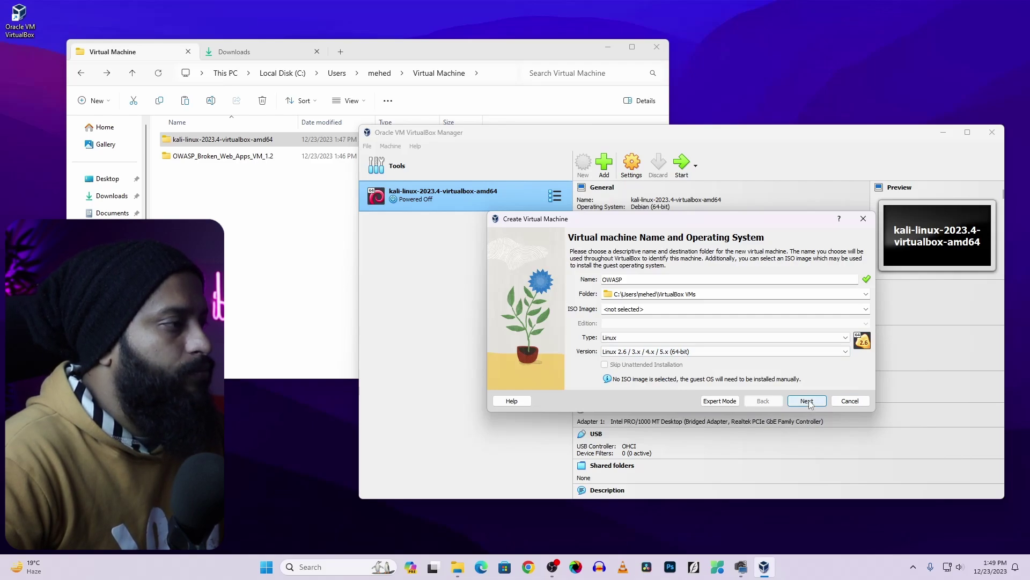
click(807, 400)
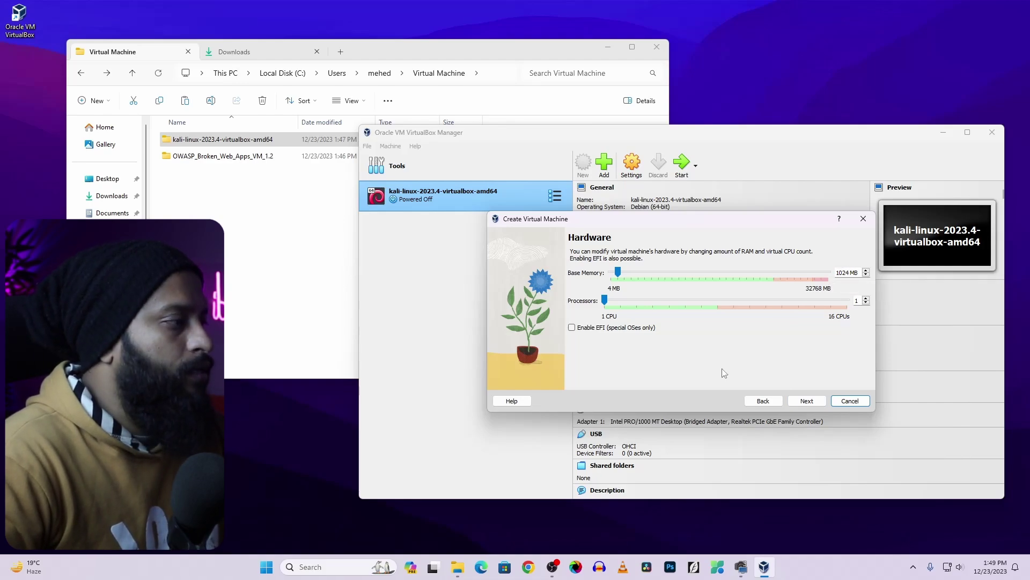
click(806, 400)
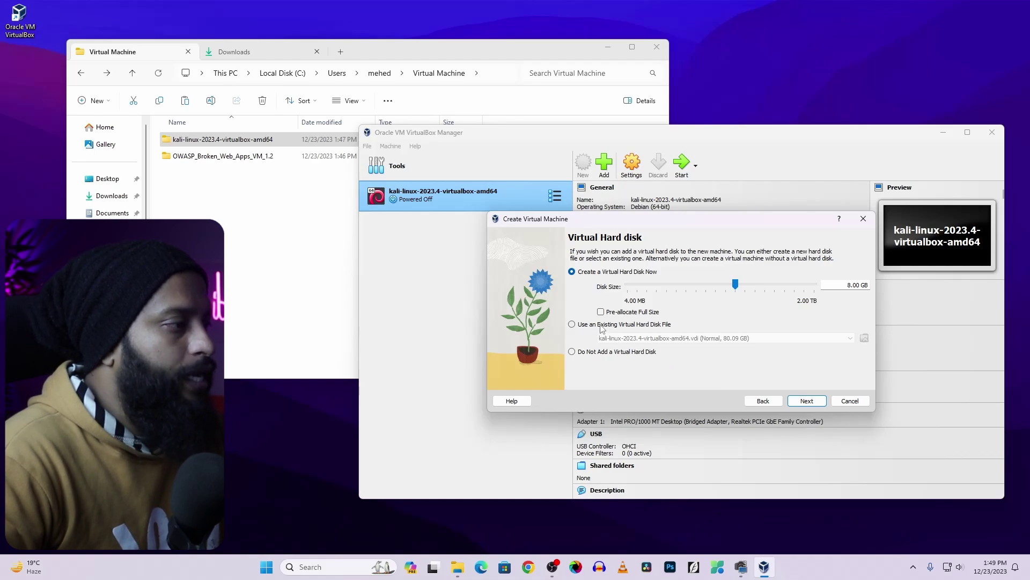
Choose an existing hard disk and browse to the OWASP_Broken_Web_Apps_VM_1.2 folder
click(656, 325)
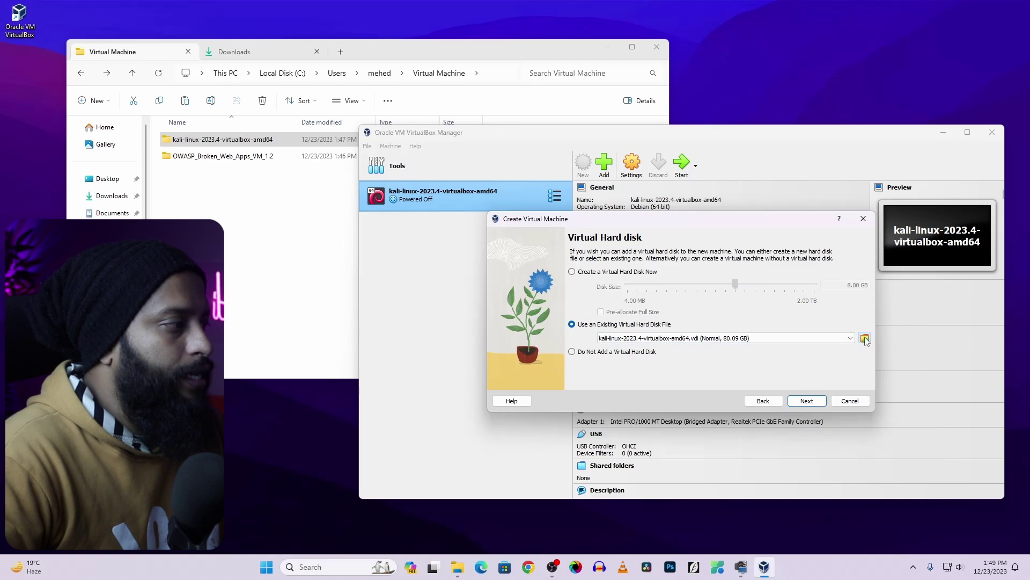
click(865, 338)
click(439, 154)
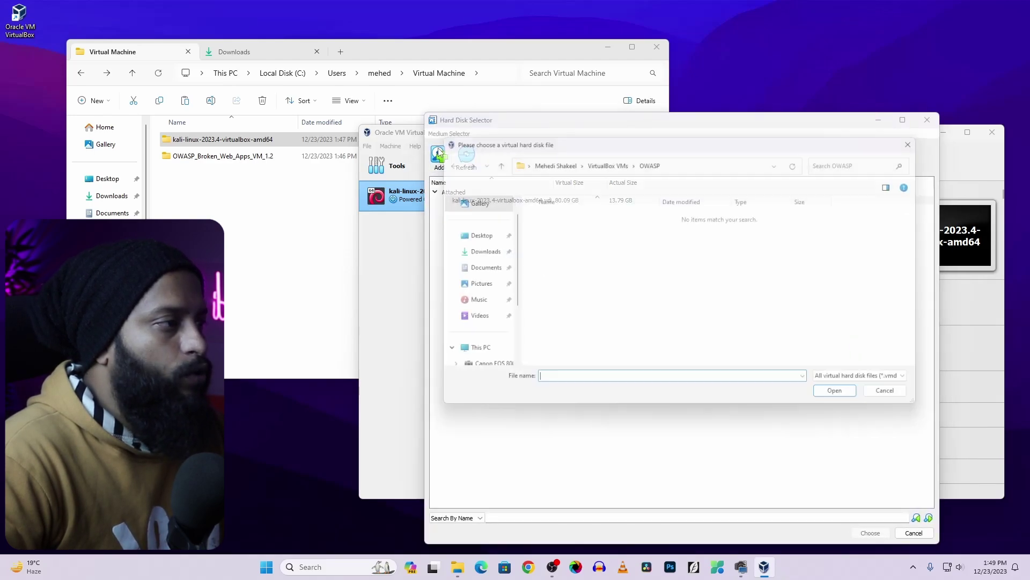
click(479, 304)
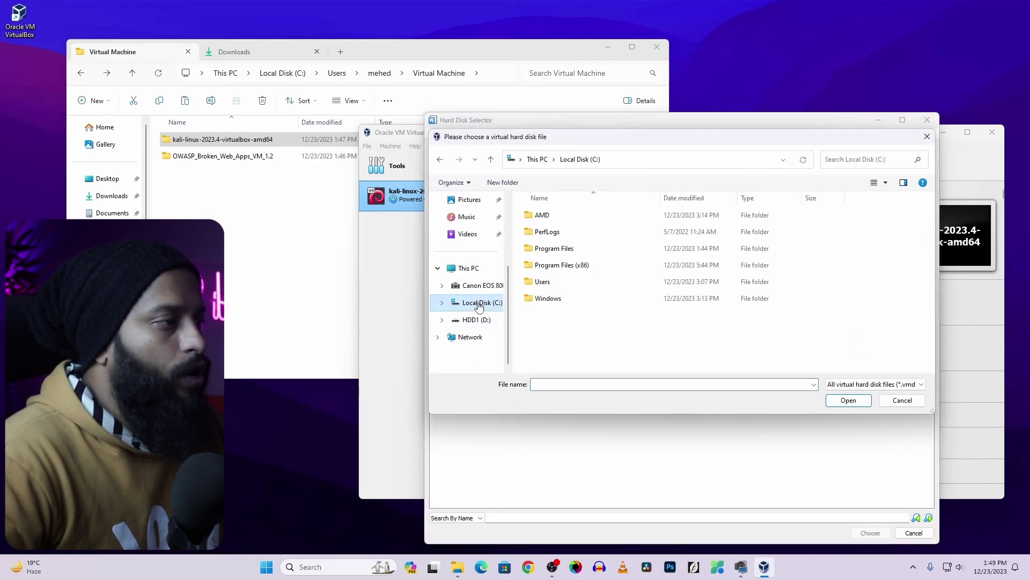
double_click(536, 283)
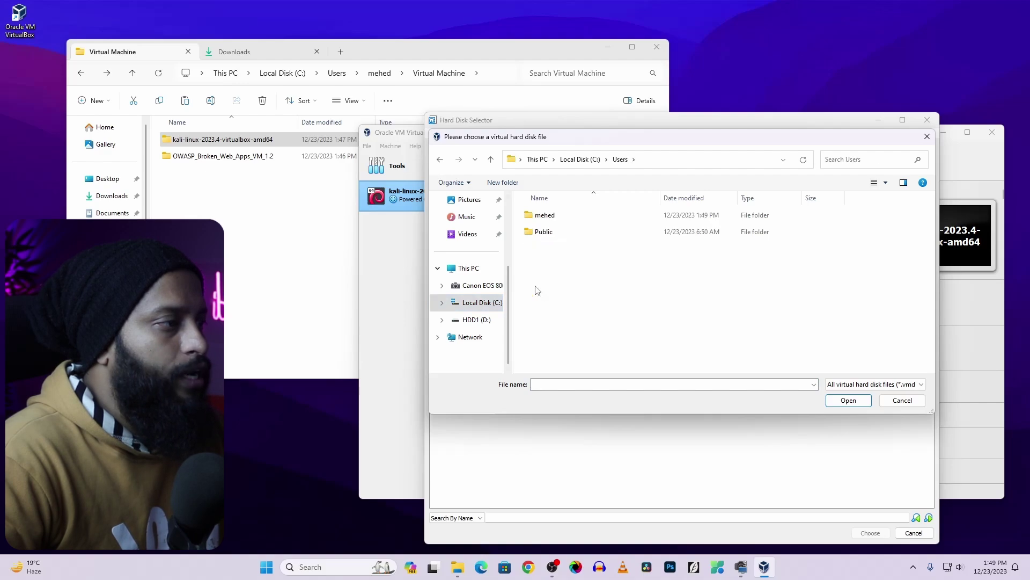
double_click(545, 217)
scroll(553, 322, down, 3)
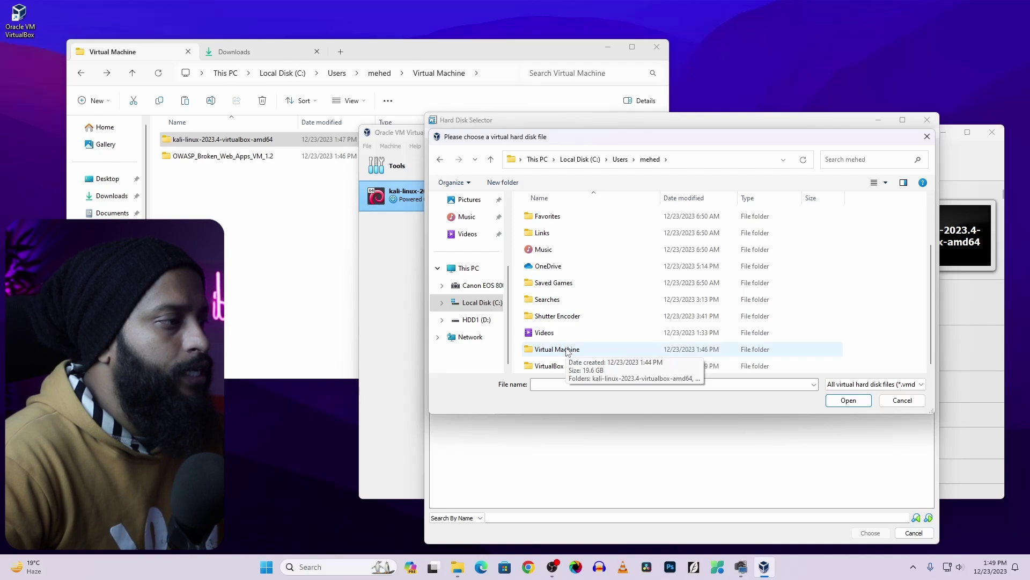
double_click(568, 352)
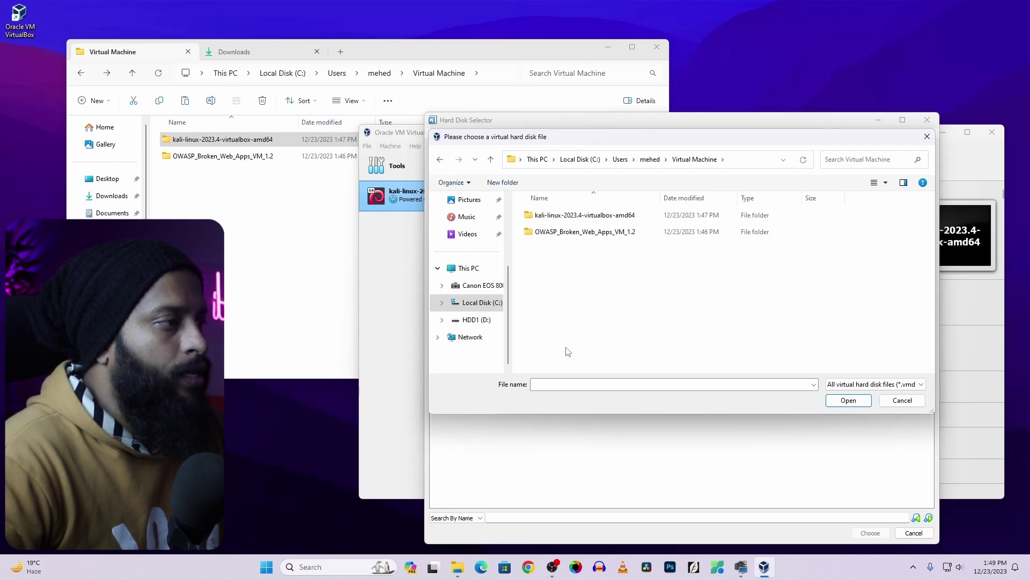
double_click(597, 233)
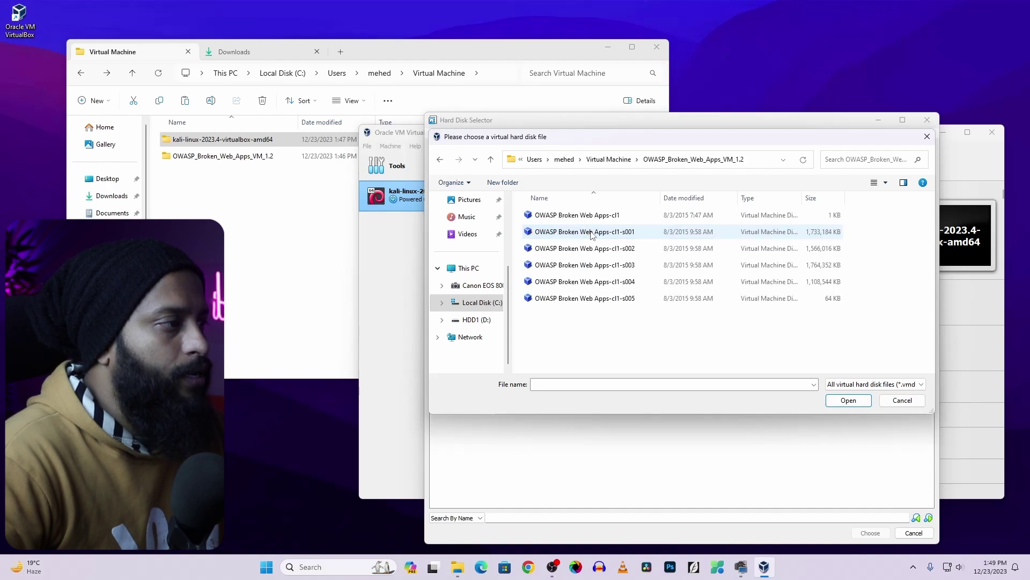
Use OWASP Broken Web Apps-cl1.vmdk as the disk and finish creating the machine
click(568, 217)
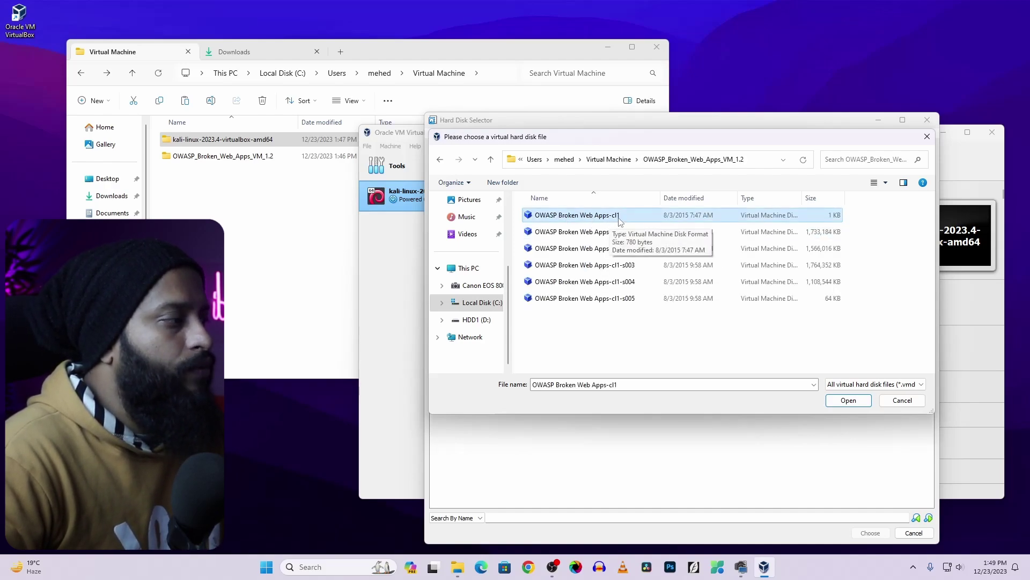
click(848, 399)
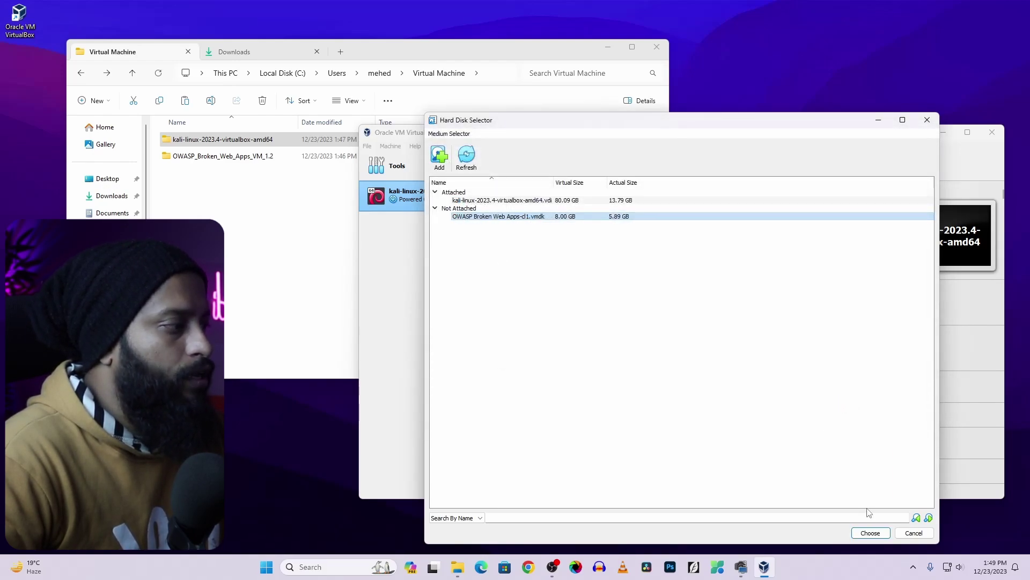
click(870, 532)
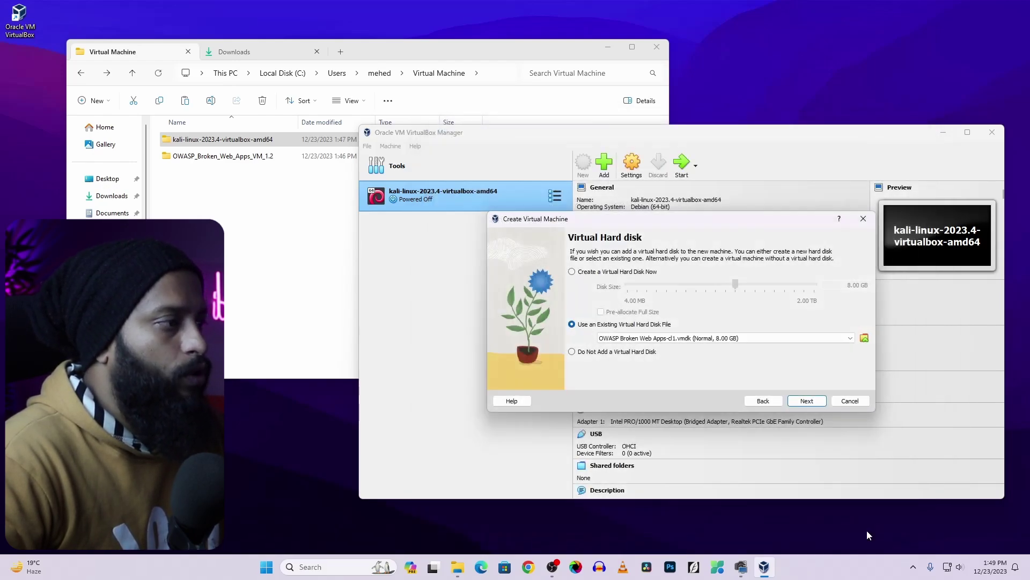
click(806, 402)
click(806, 402)
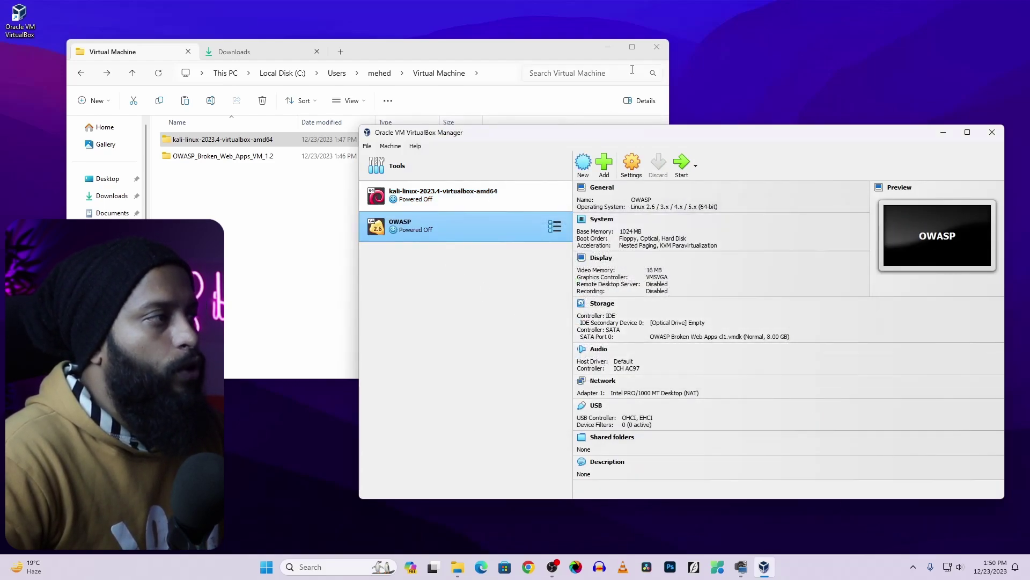
Attach the OWASP VM's Adapter 1 to Bridged Adapter on the Realtek PCIe GbE controller
click(656, 47)
drag(682, 138, 520, 103)
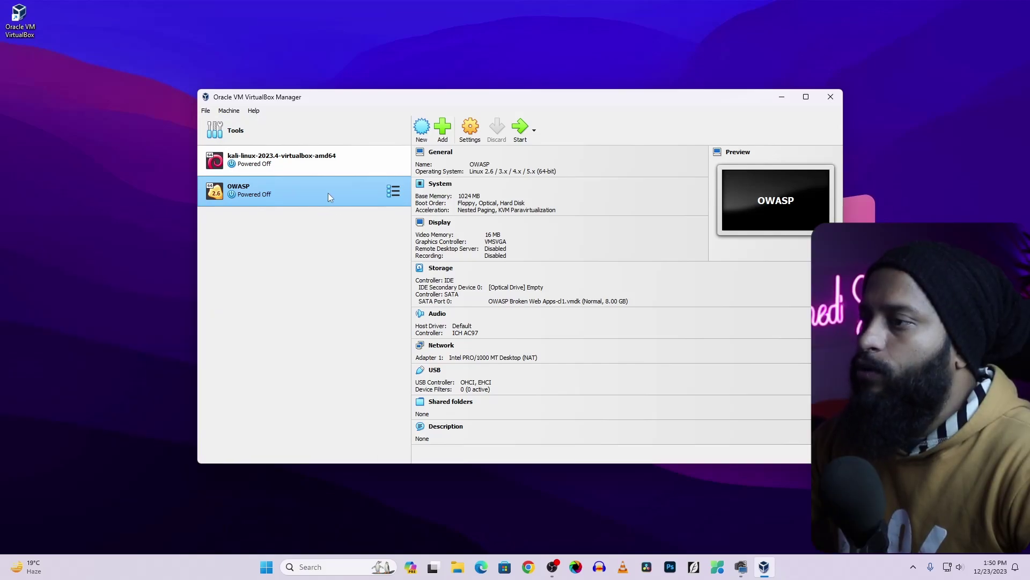
click(473, 132)
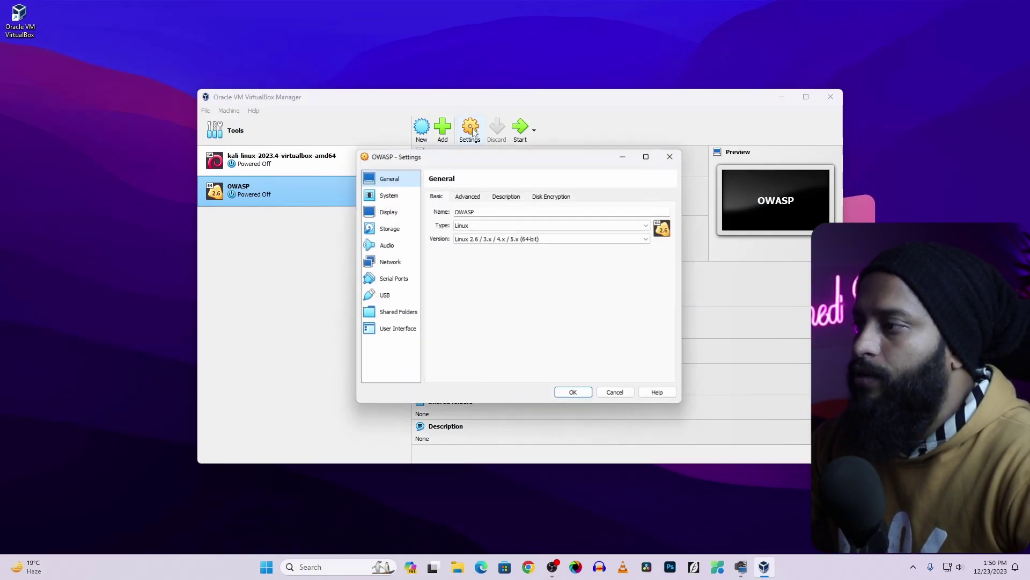
click(389, 262)
click(542, 222)
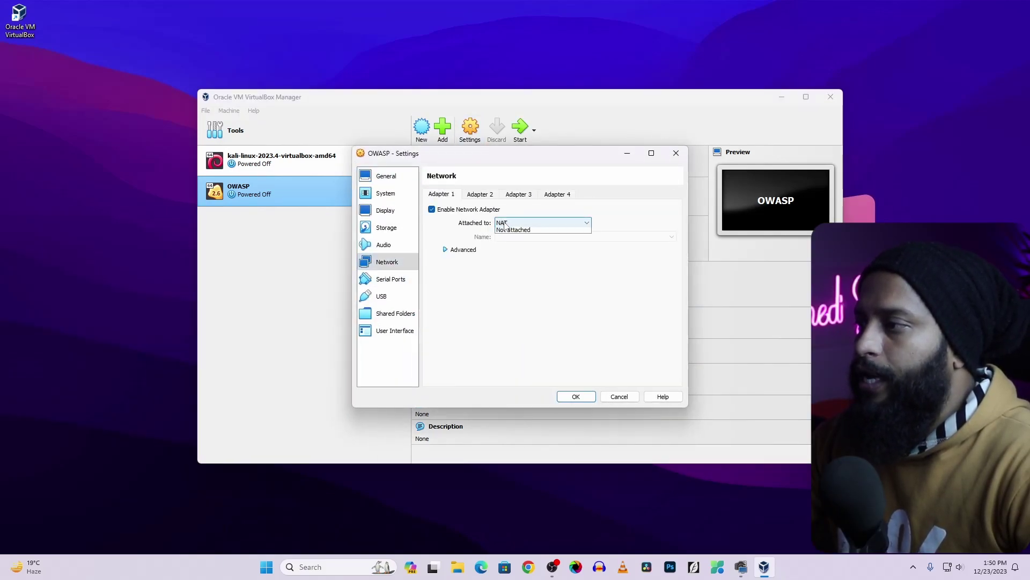
click(531, 252)
click(587, 398)
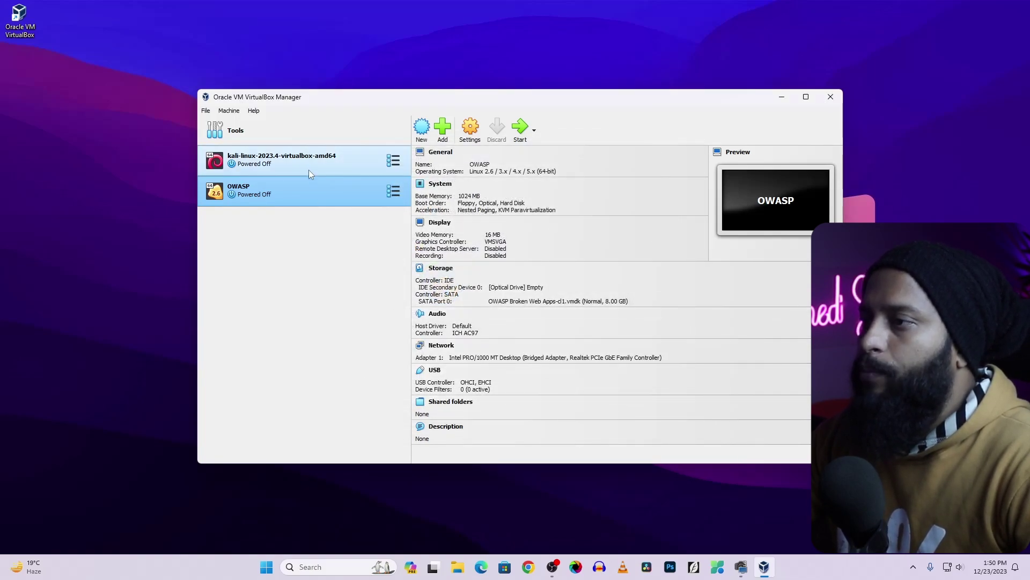
click(305, 162)
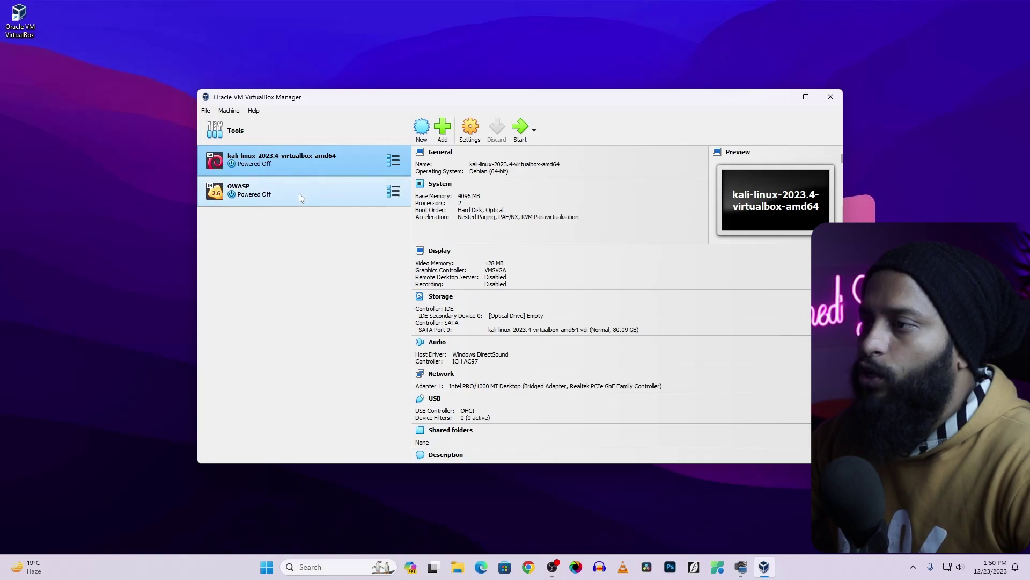
Start the Kali and OWASP virtual machines
click(298, 192)
click(292, 162)
click(294, 183)
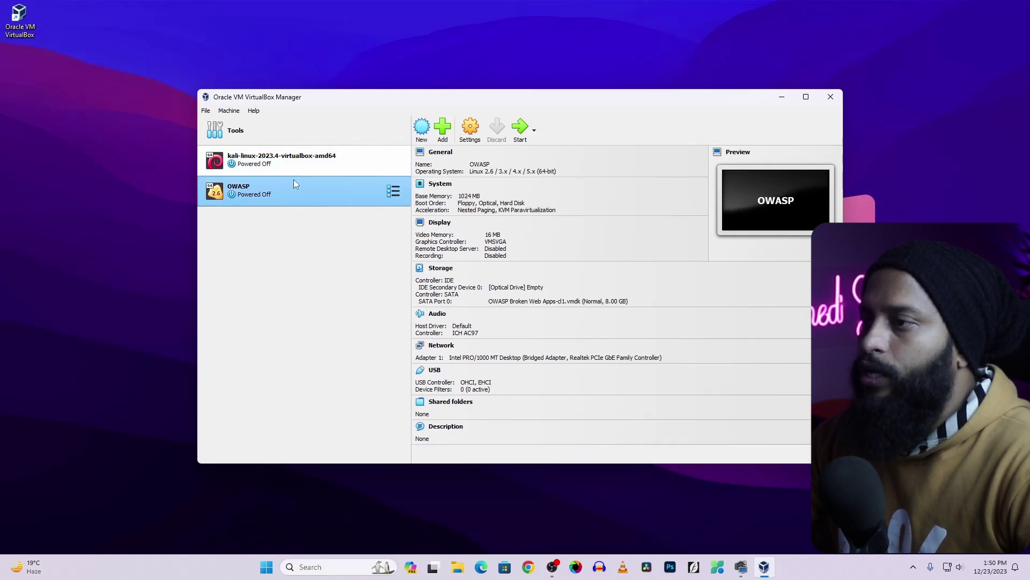
click(300, 160)
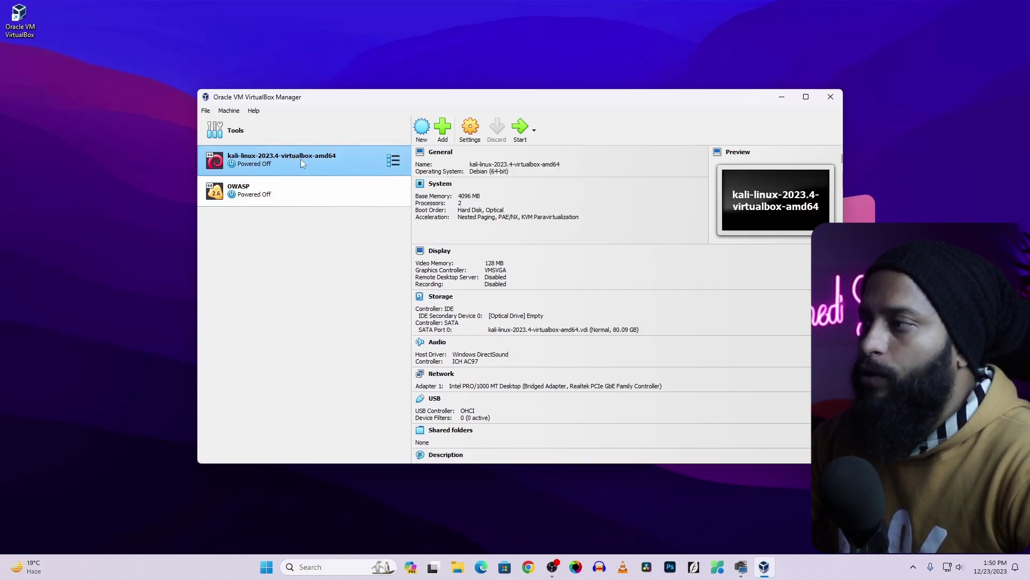
click(520, 130)
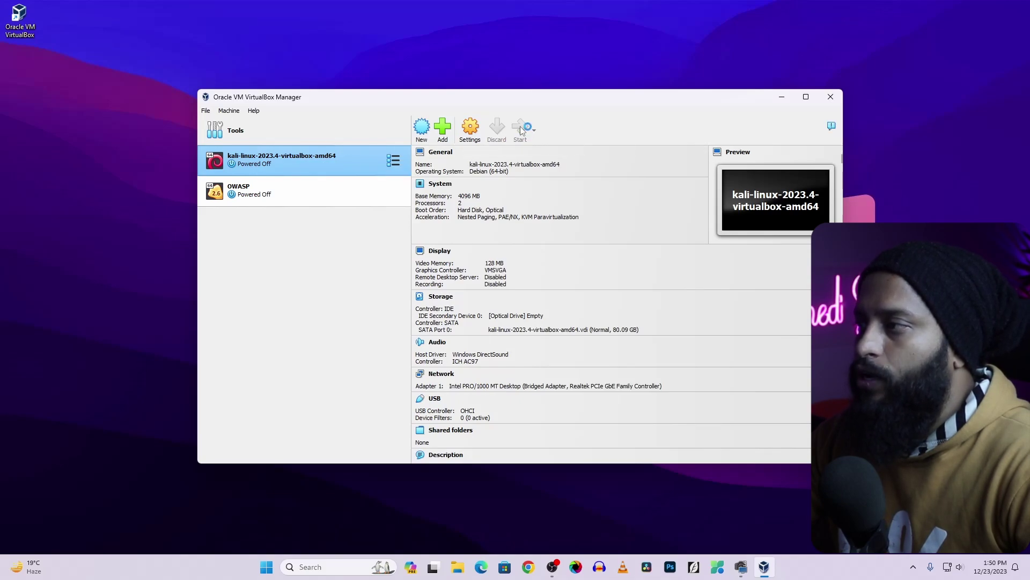
click(271, 194)
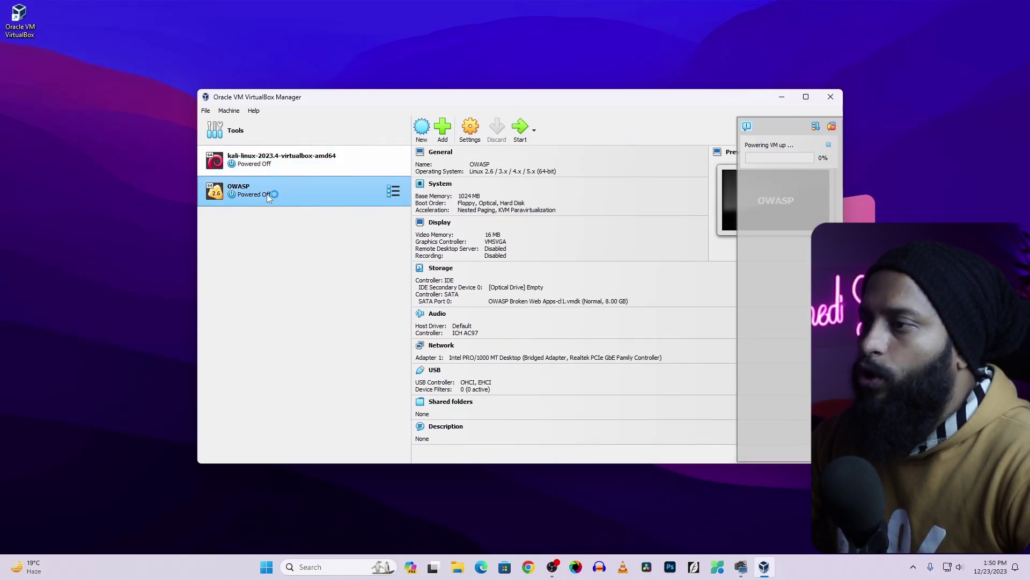
click(521, 130)
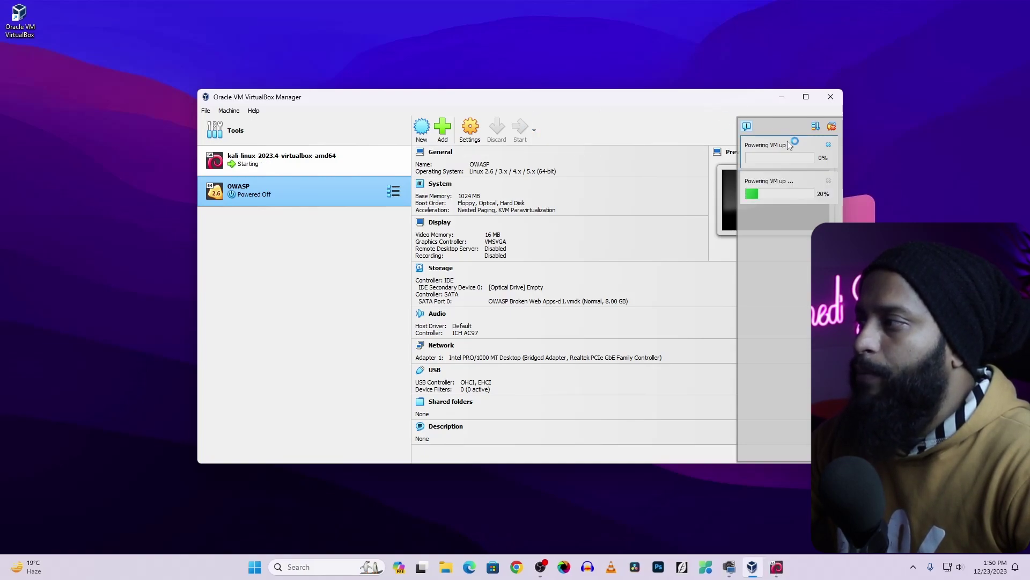
Minimize the Manager and place the Kali window left and the OWASP window right
click(782, 98)
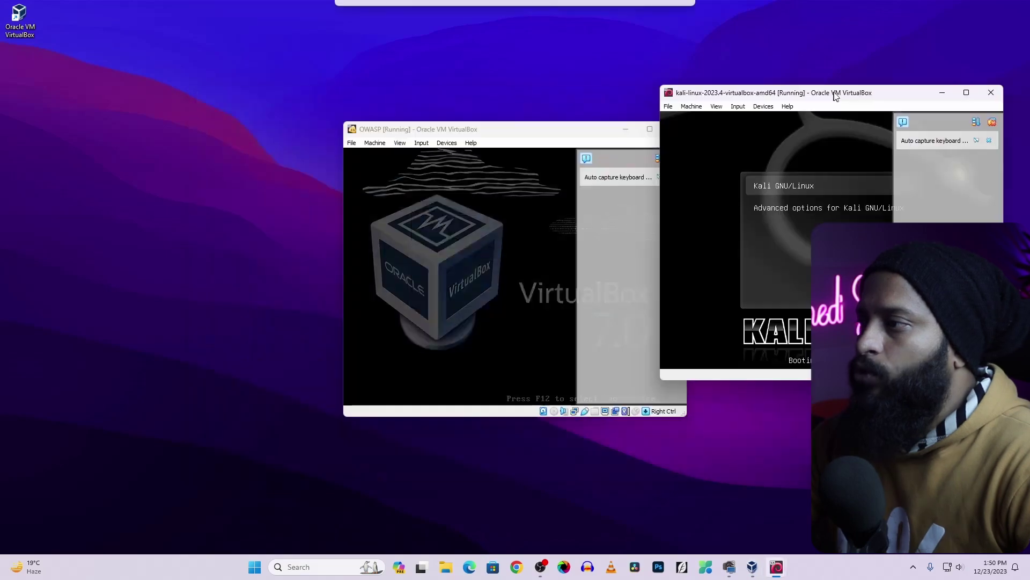
drag(835, 95, 304, 103)
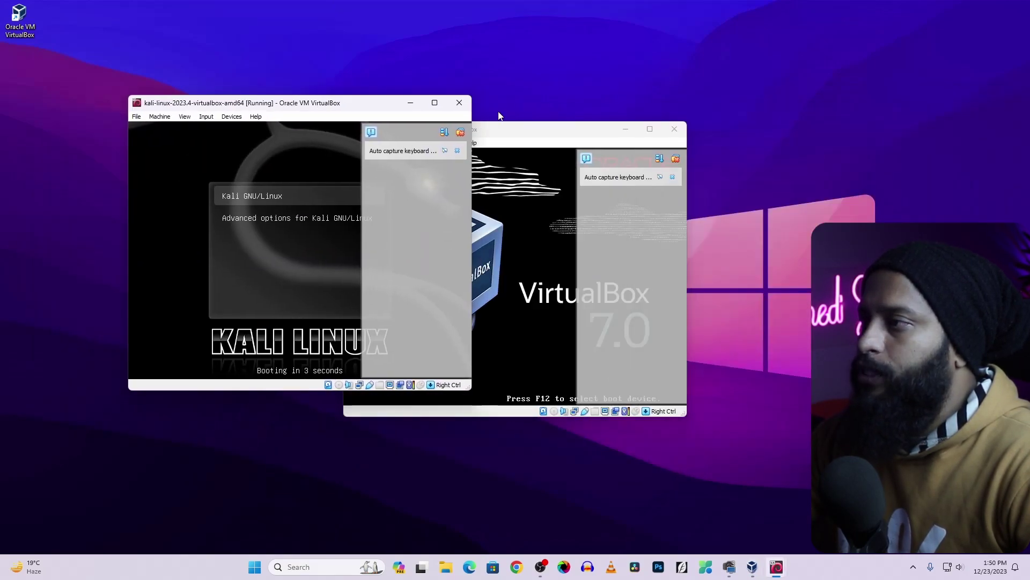
drag(528, 132, 707, 105)
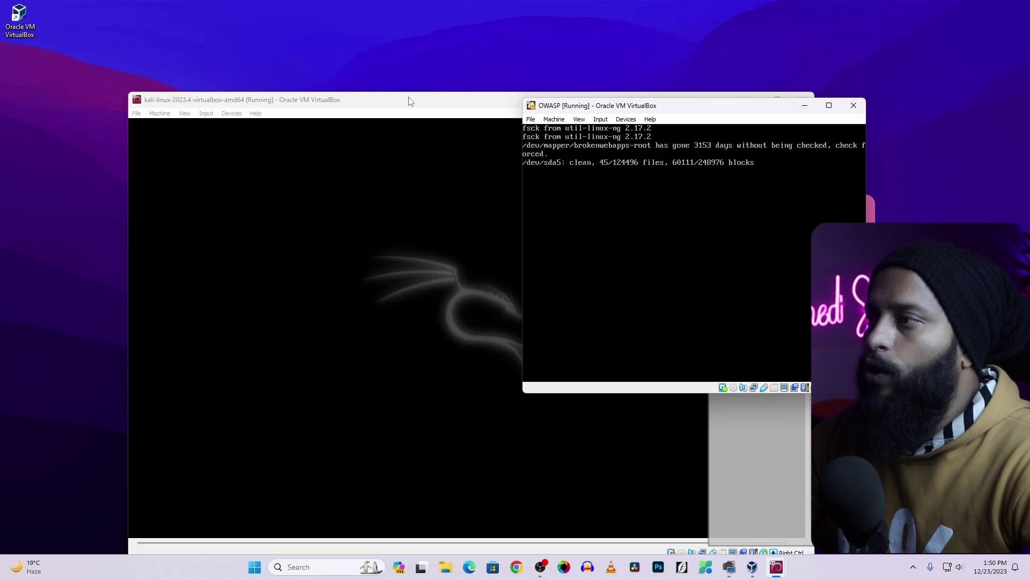
drag(409, 99, 311, 54)
drag(780, 110, 926, 115)
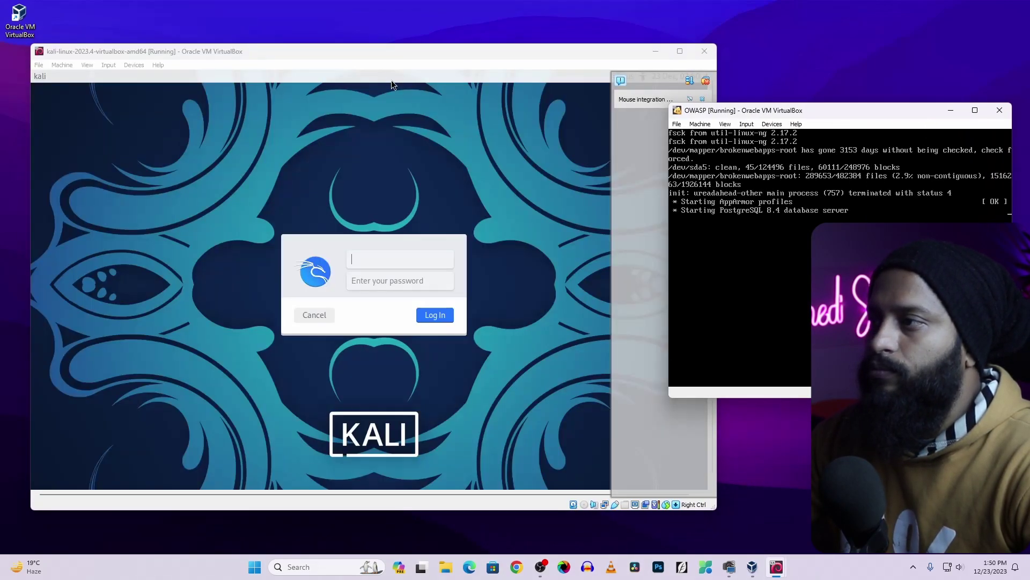
Log in to the Kali VM by entering its username and password
click(391, 79)
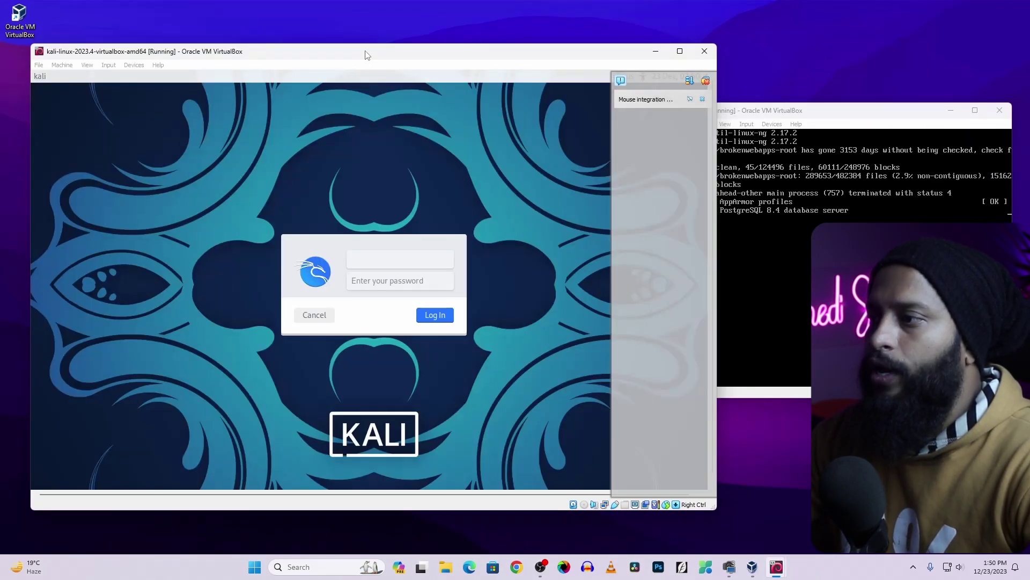
click(370, 261)
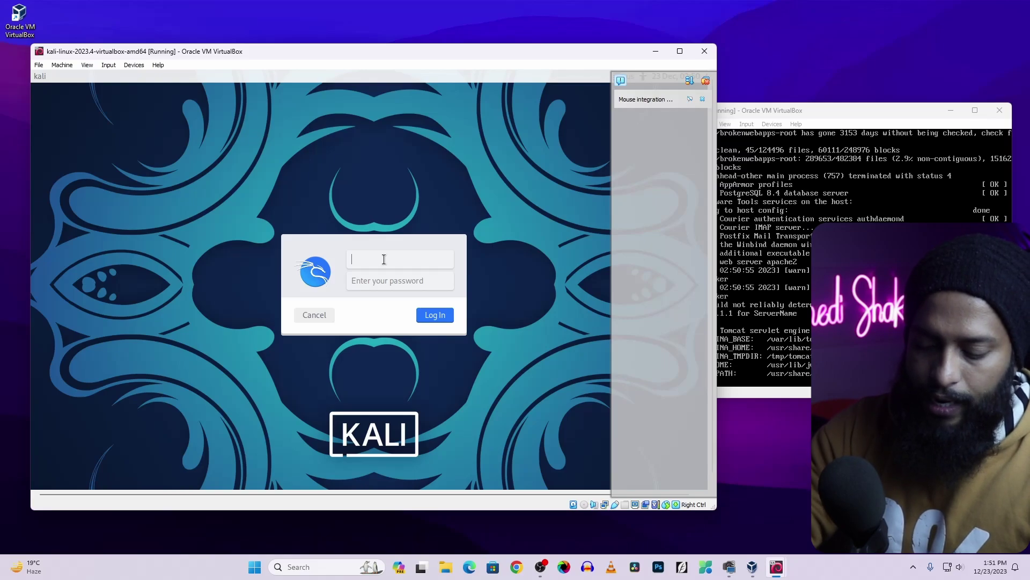
text(kal)
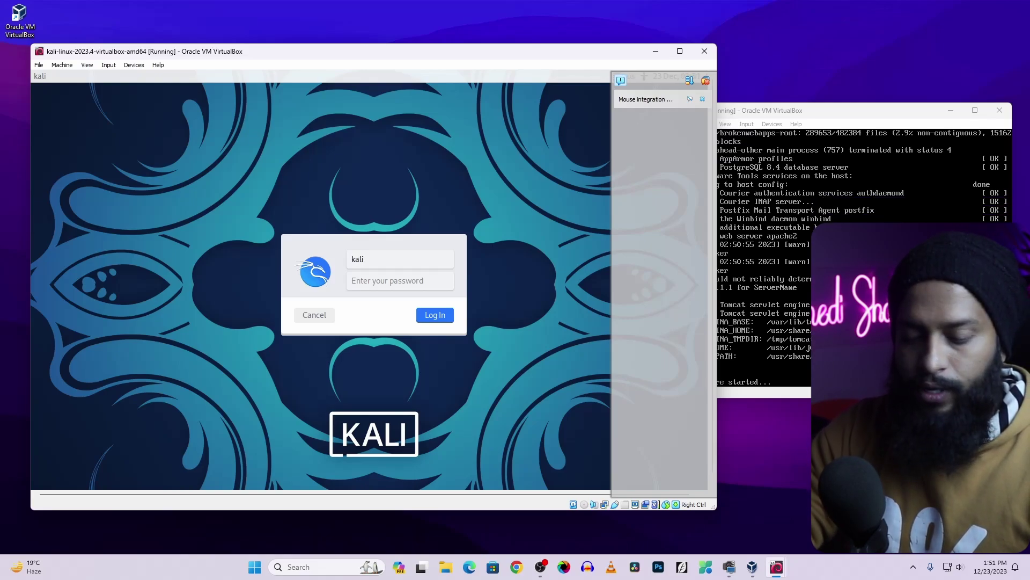
text(i)
key(Tab)
text(kali)
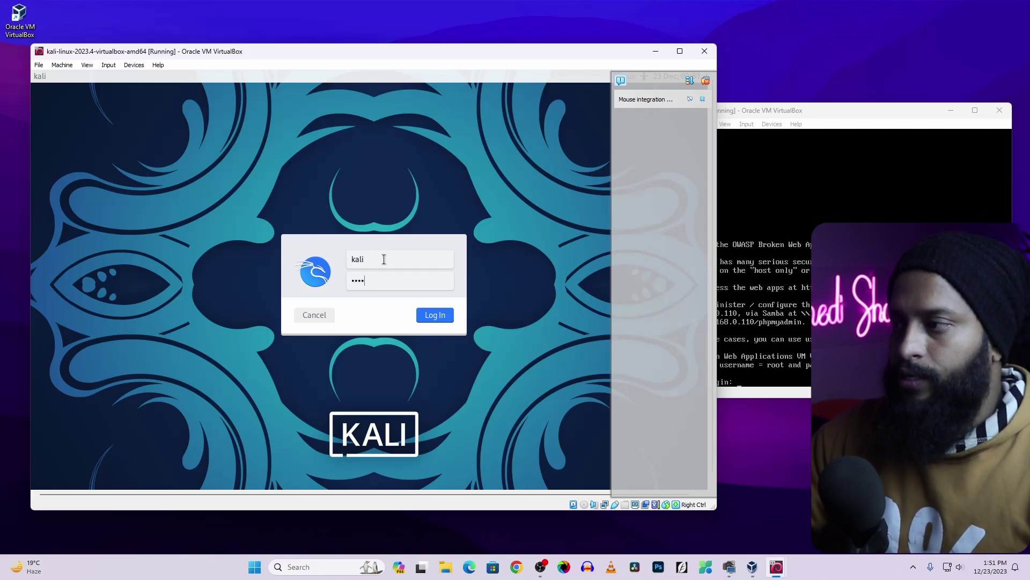
click(435, 315)
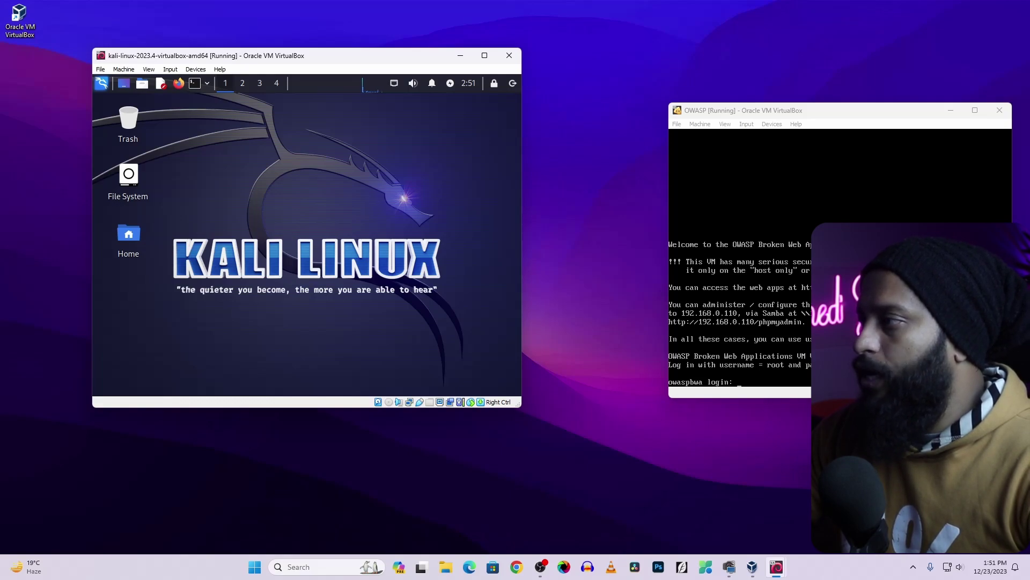
Log in to the OWASP console as root, then maximize the Kali window
drag(744, 110, 682, 93)
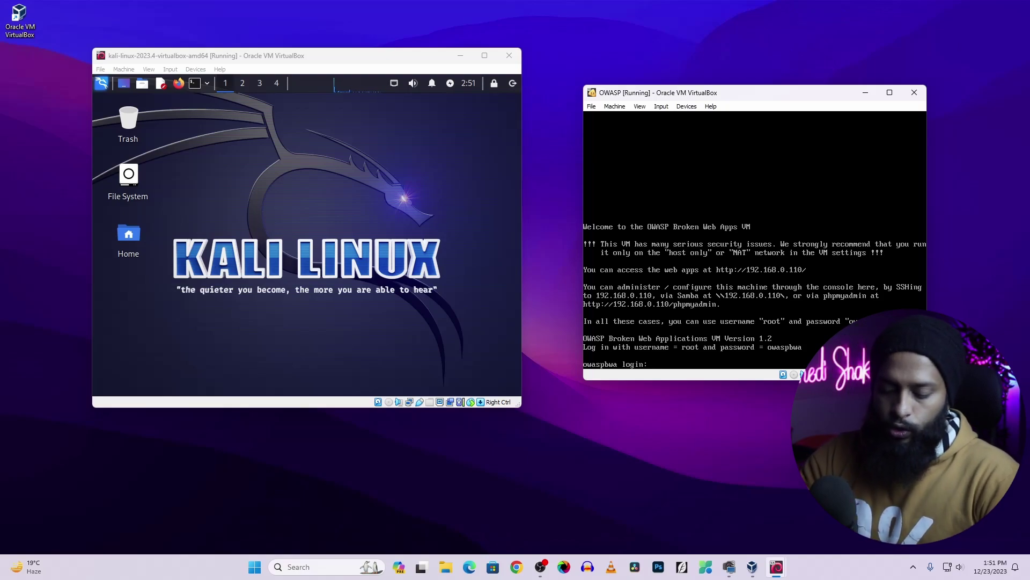
text(root)
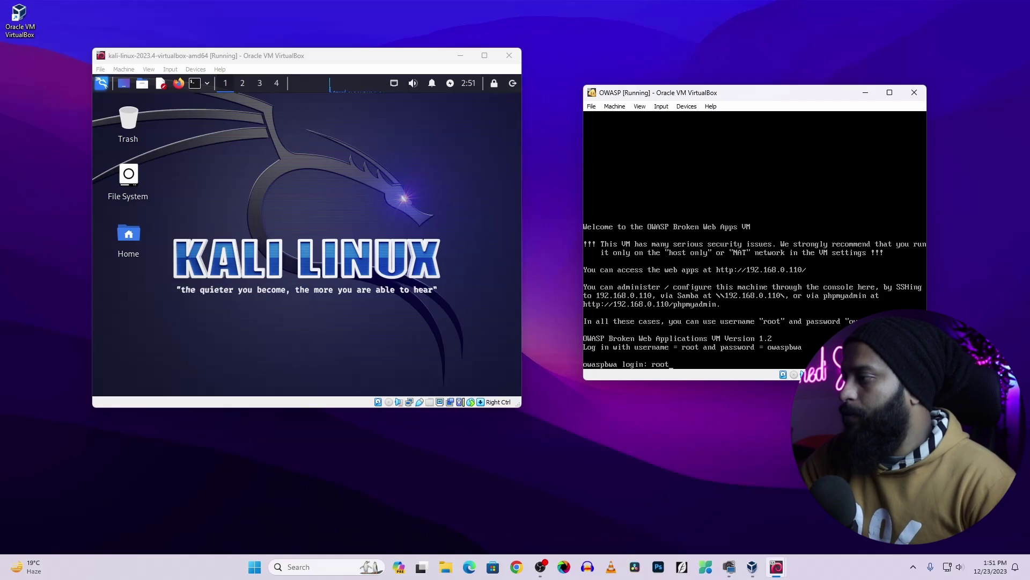
key(Return)
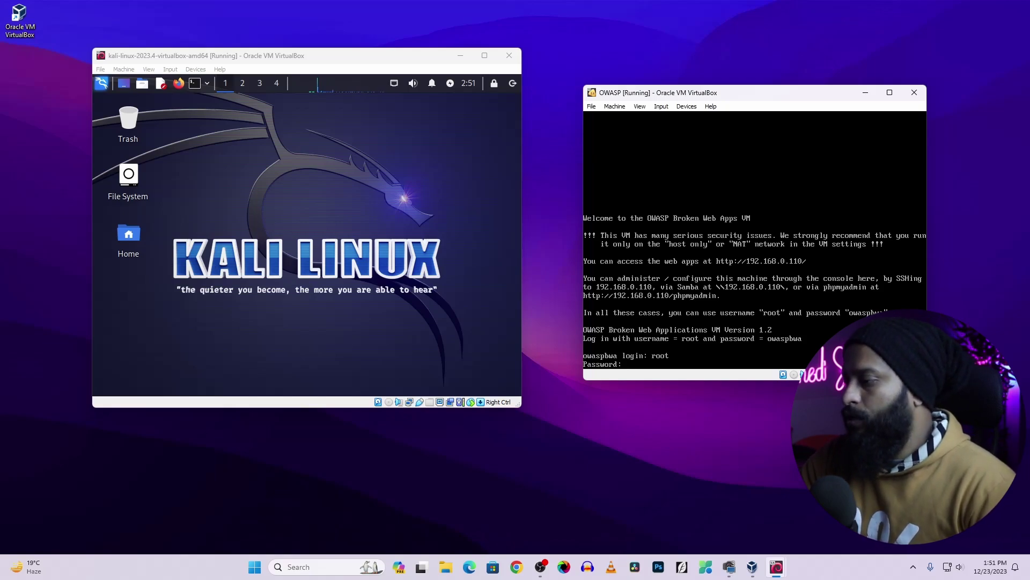
key(Return)
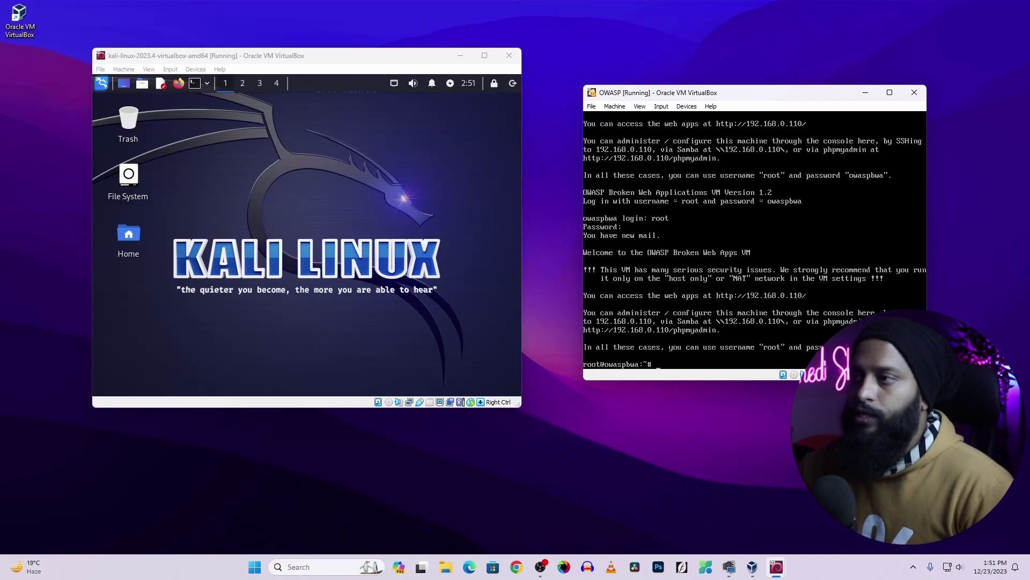
click(487, 61)
click(485, 56)
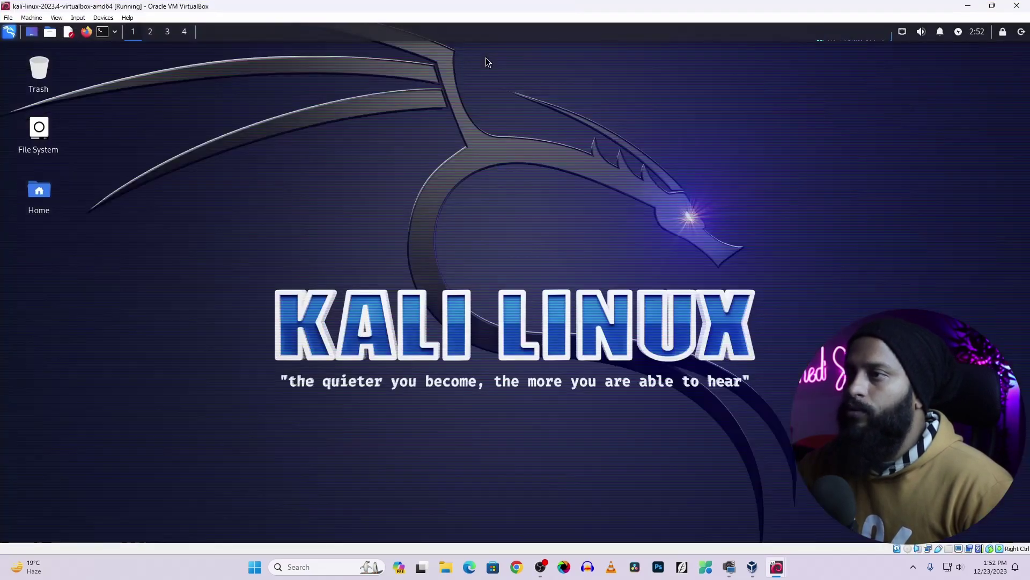
Open Firefox in Kali and load 192.168.0.110 to show the owaspbwa homepage
click(87, 32)
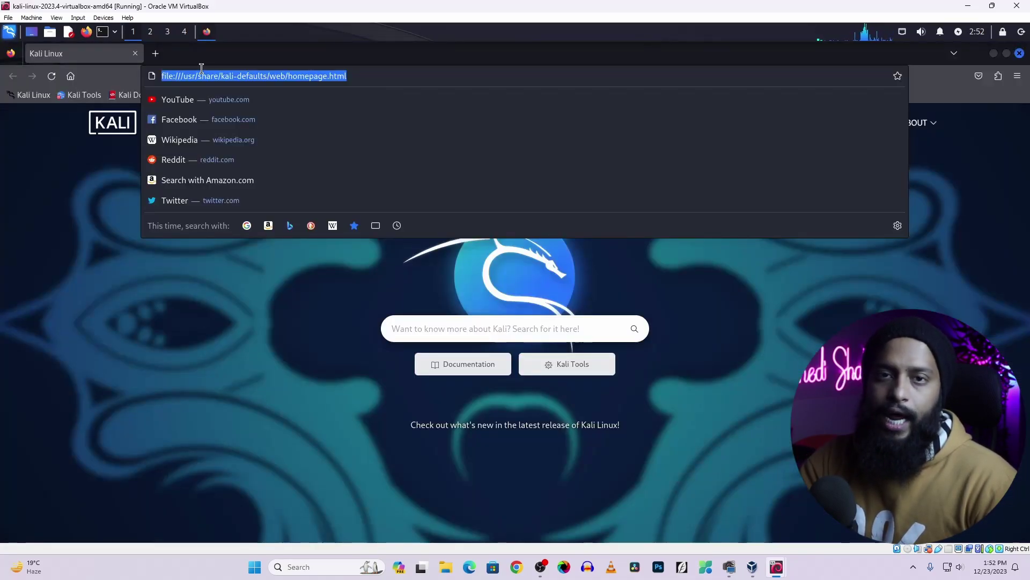
text(19)
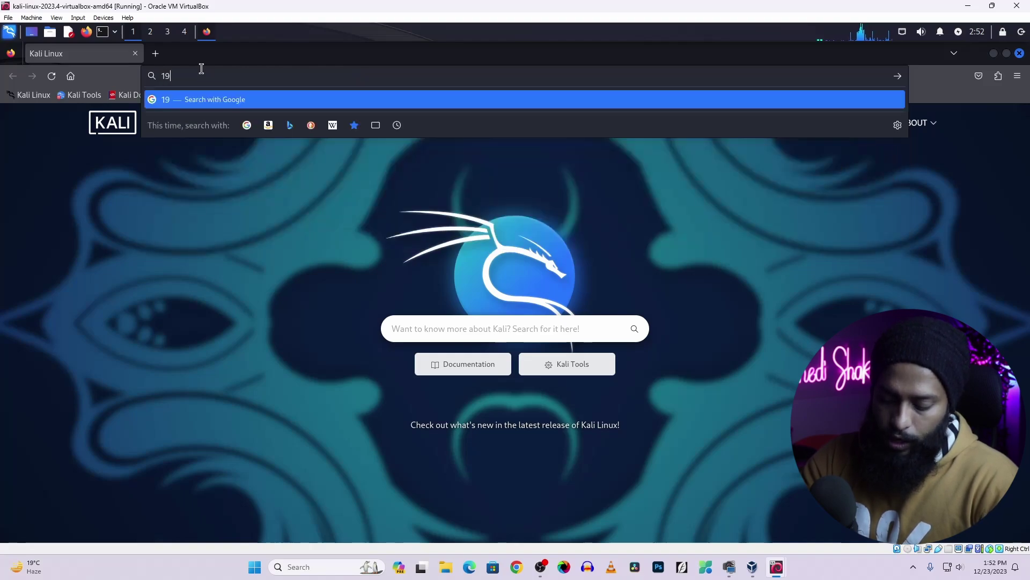
text(2.168.)
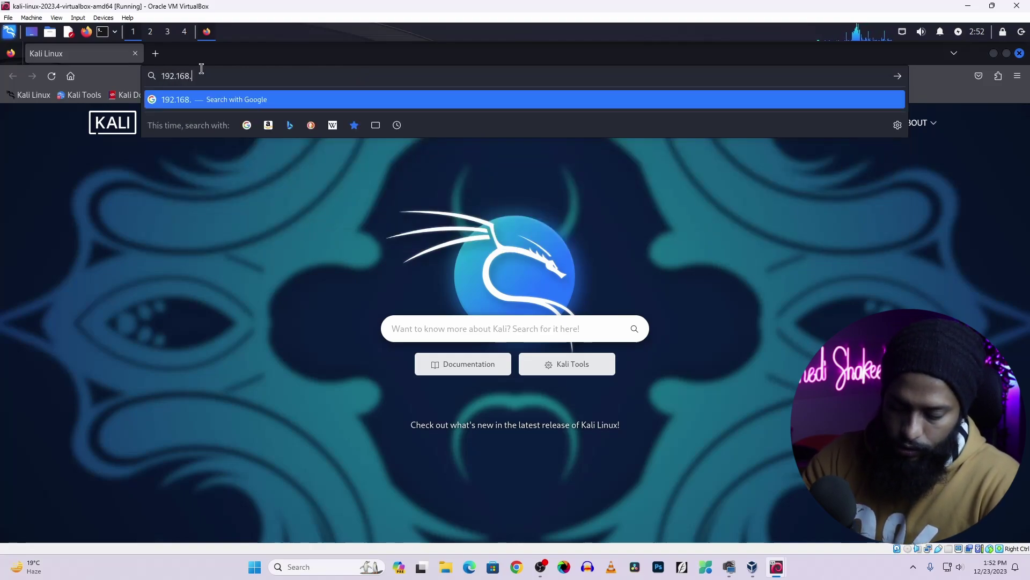
text(0.110)
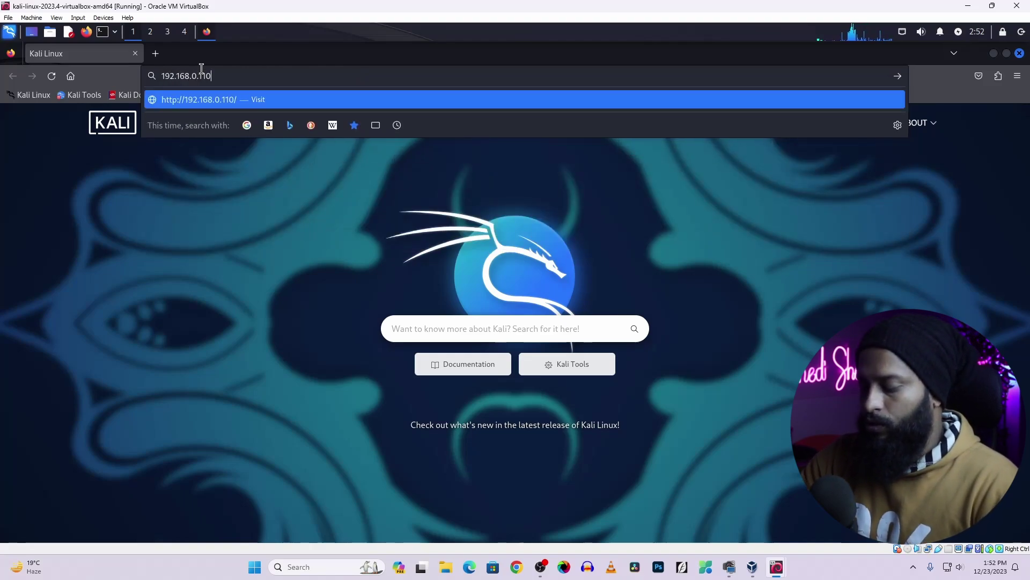
key(Return)
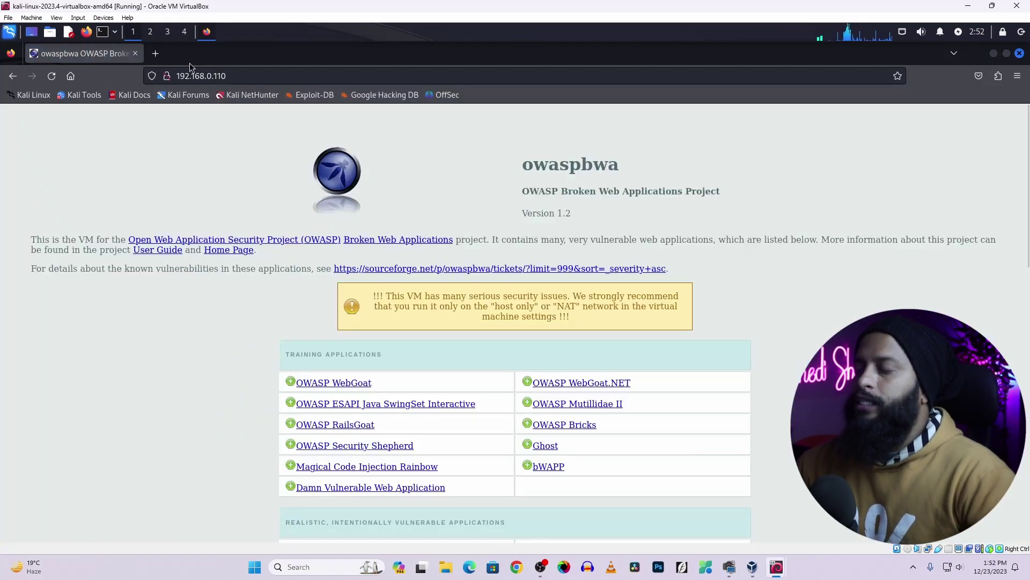